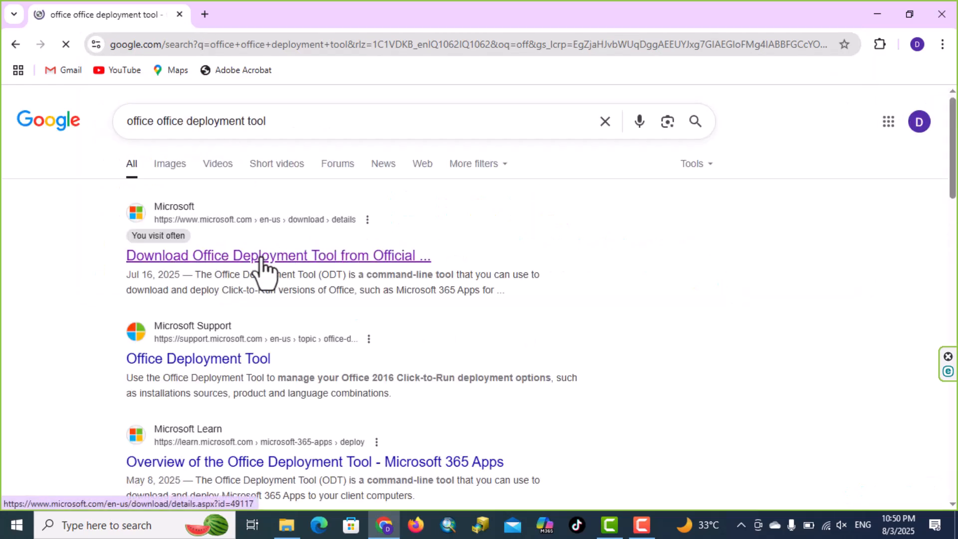
# - Open the Microsoft Download Center result for the Office Deployment Tool and download the tool in English
pyautogui.click(260, 257)
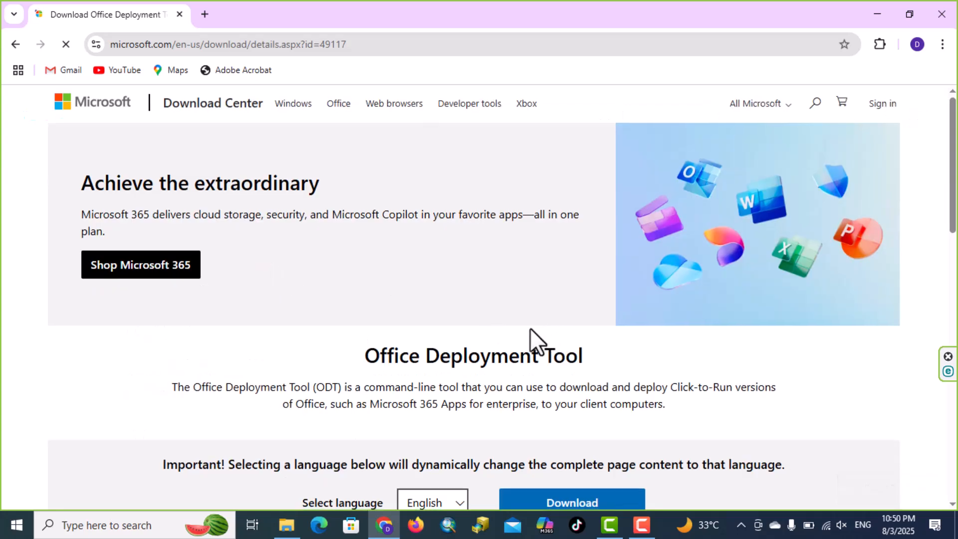
pyautogui.scroll(-3, 599, 414)
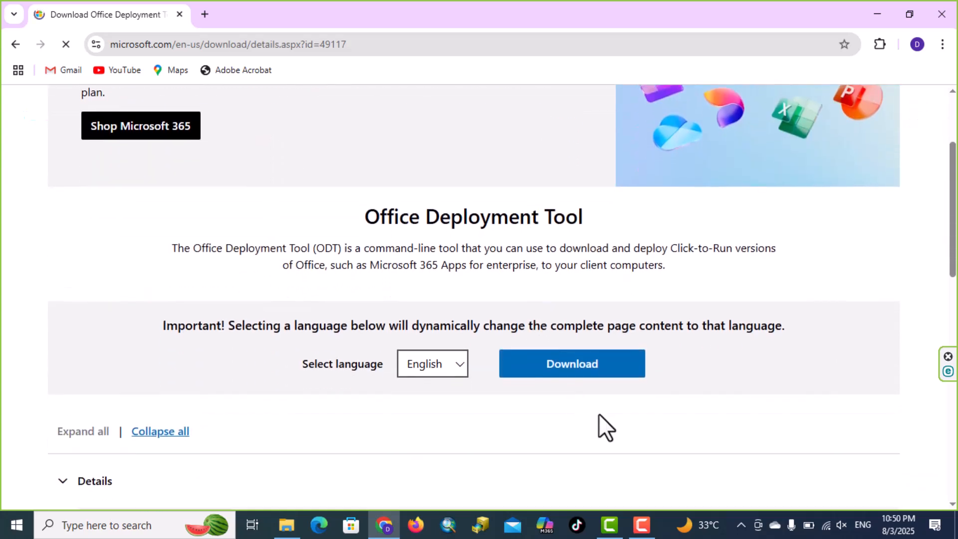
pyautogui.click(560, 367)
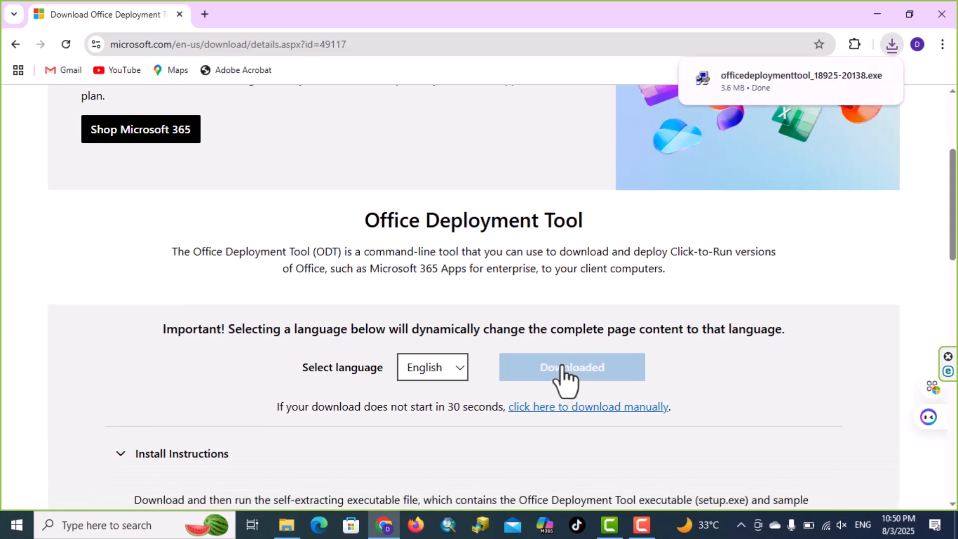
# - Place a copy of the downloaded Office Deployment Tool installer on the desktop and minimize the browser
pyautogui.click(910, 14)
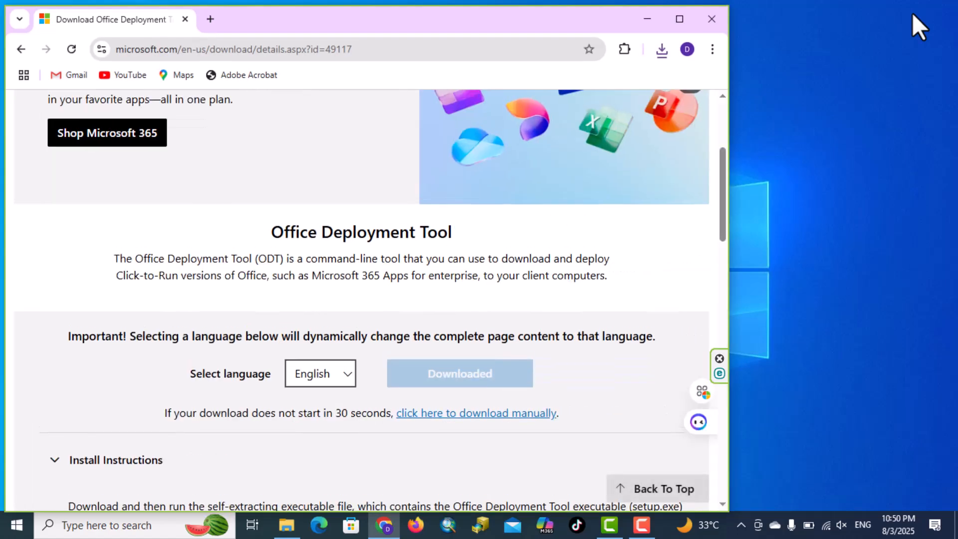
pyautogui.click(662, 50)
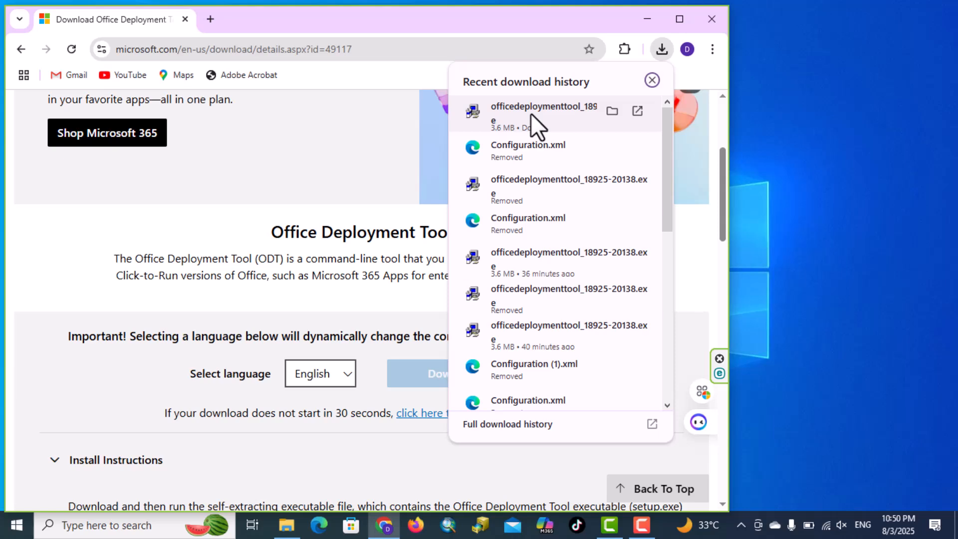
pyautogui.moveTo(531, 113); pyautogui.dragTo(844, 76)
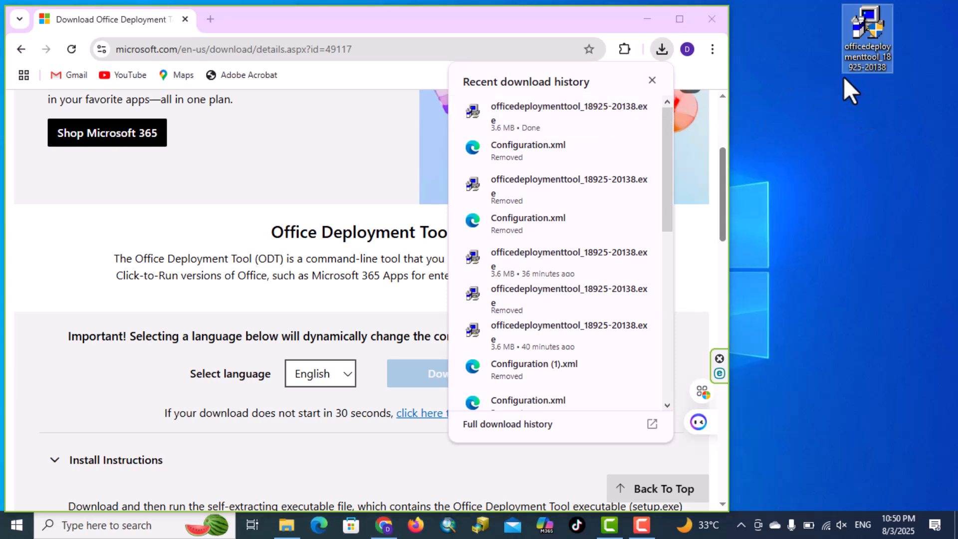
pyautogui.click(647, 19)
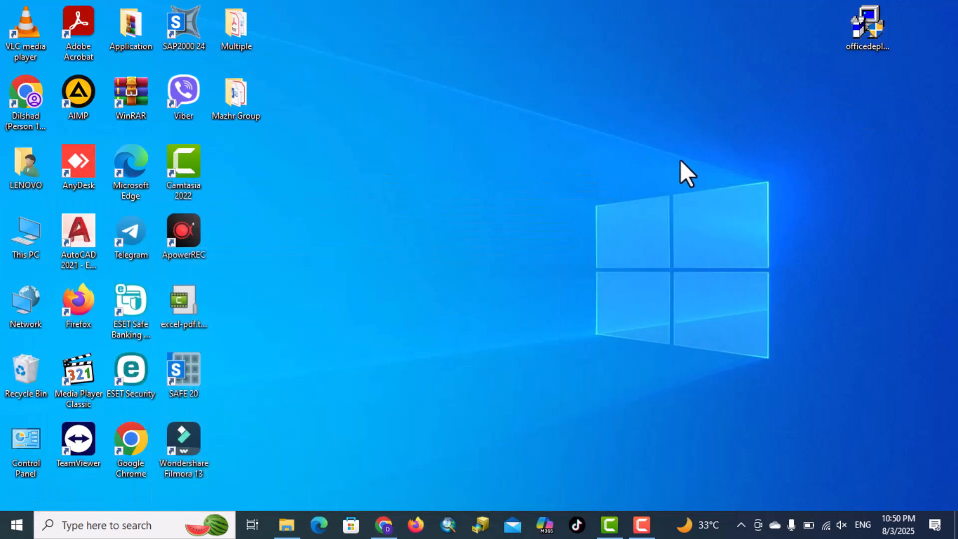
# - Create a new folder named Office on the desktop
pyautogui.rightClick(682, 154)
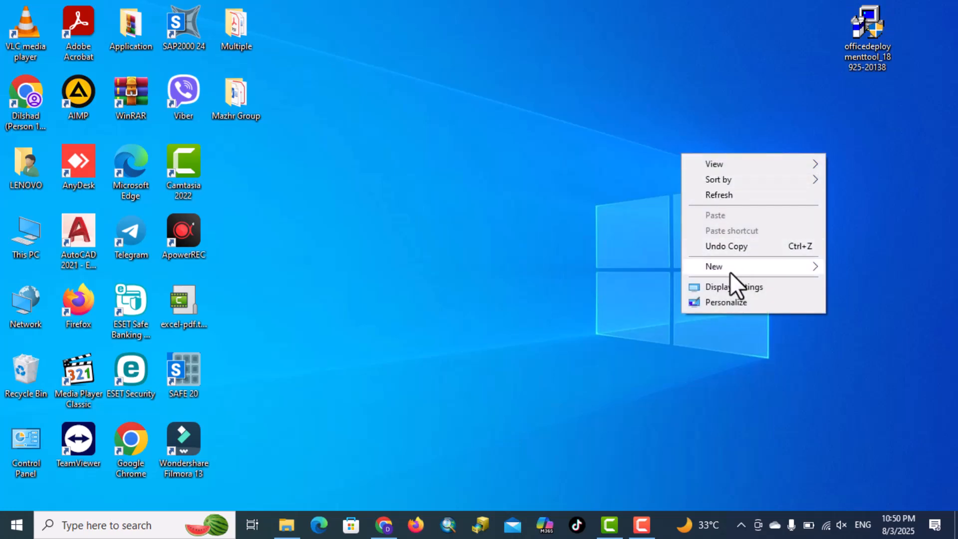
pyautogui.moveTo(731, 268)
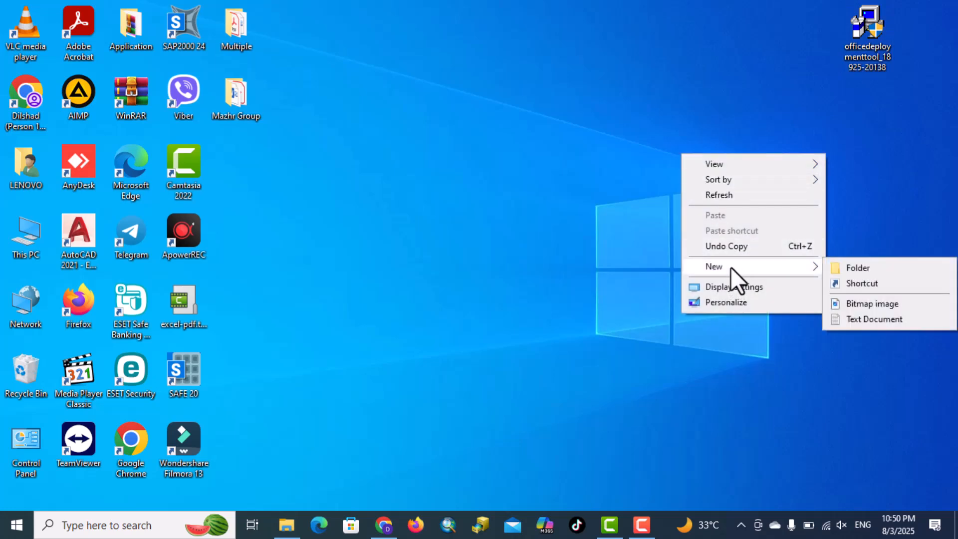
pyautogui.click(856, 268)
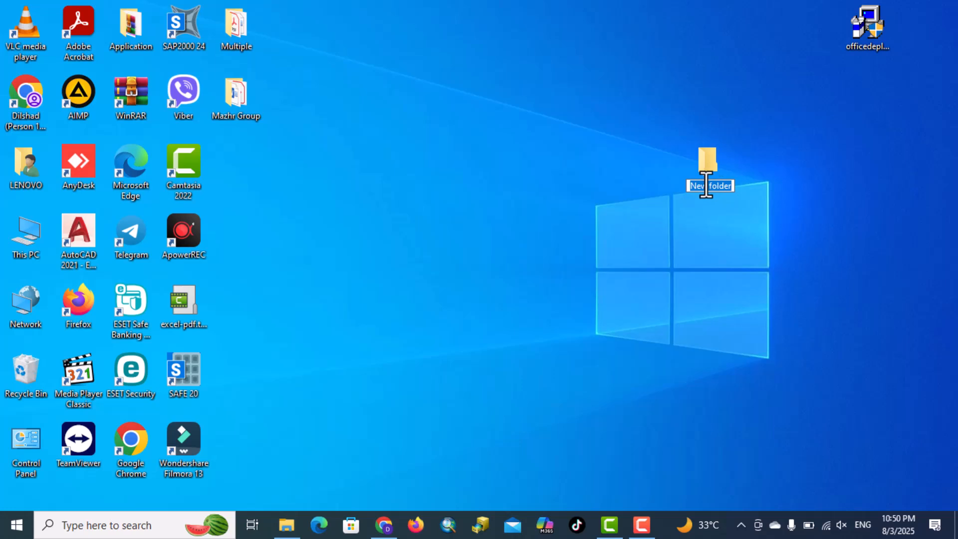
pyautogui.write('Office')
pyautogui.press('Return')
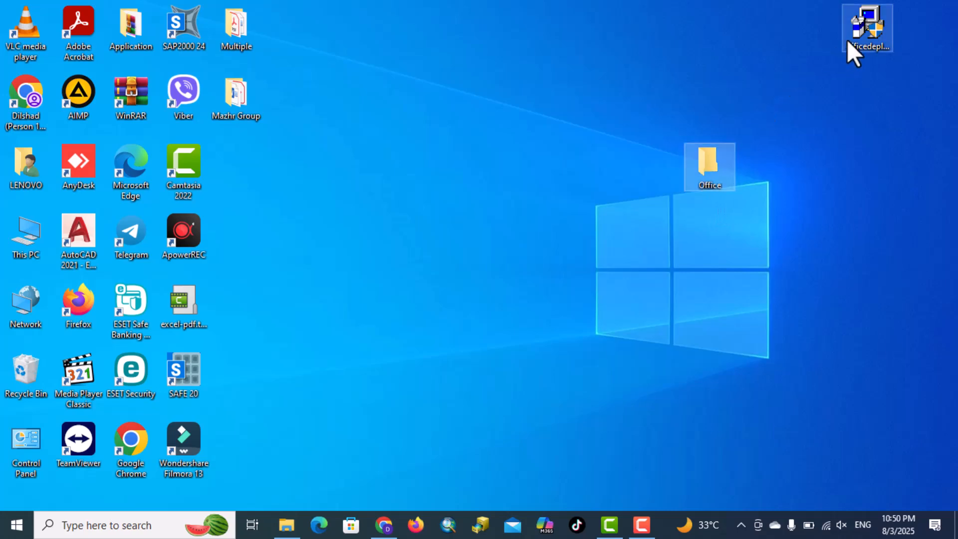
# - Run the Office Deployment Tool installer as administrator and accept the Microsoft Software License Terms
pyautogui.rightClick(862, 31)
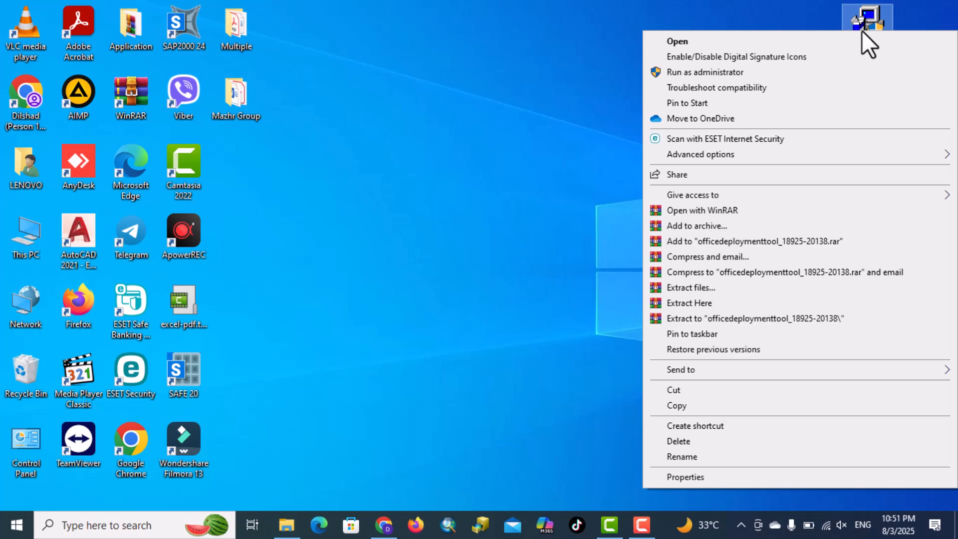
pyautogui.click(762, 70)
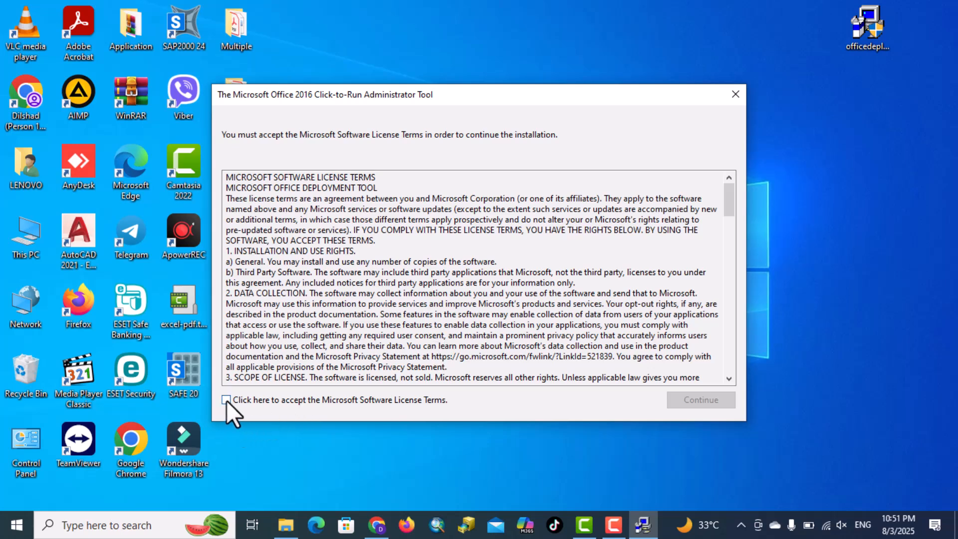
pyautogui.click(227, 400)
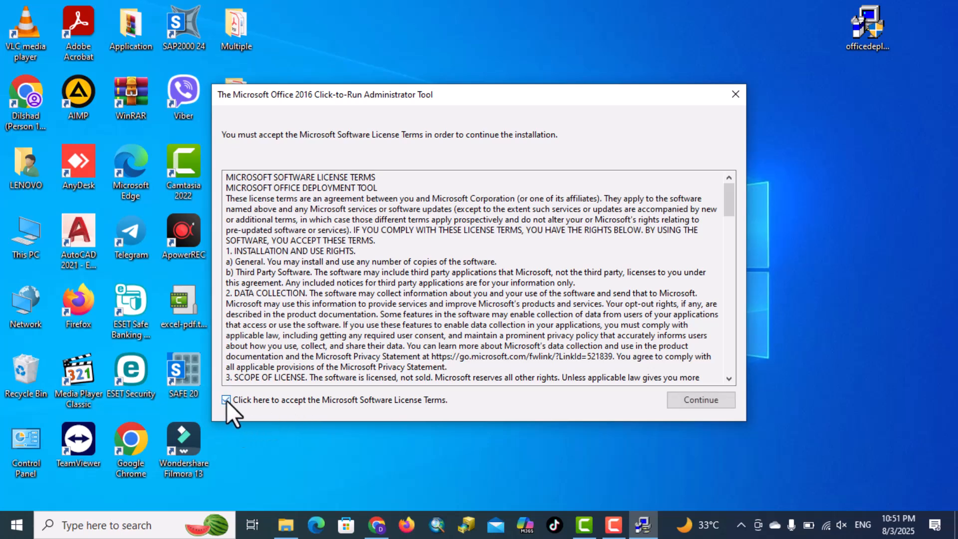
pyautogui.click(690, 400)
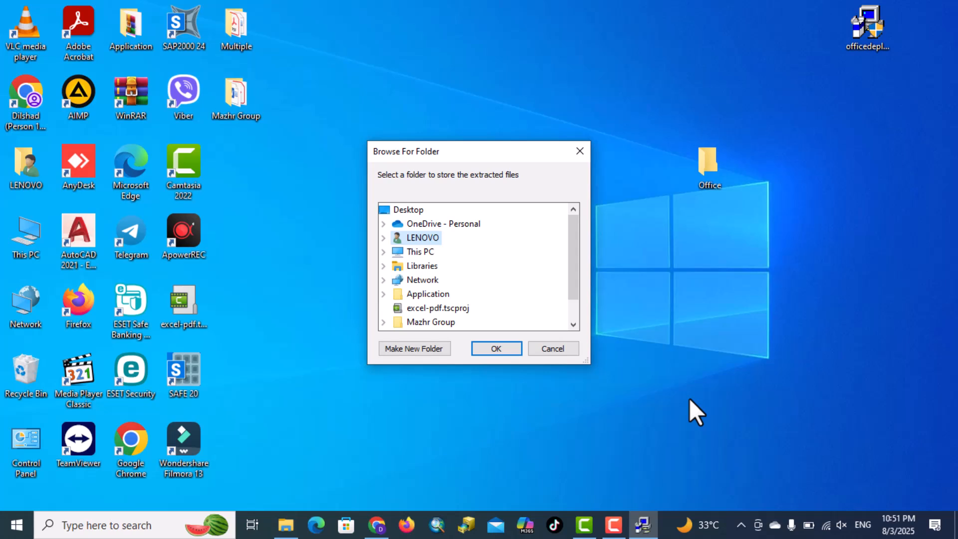
# - Extract the deployment tool files into the Office folder on the desktop
pyautogui.doubleClick(418, 253)
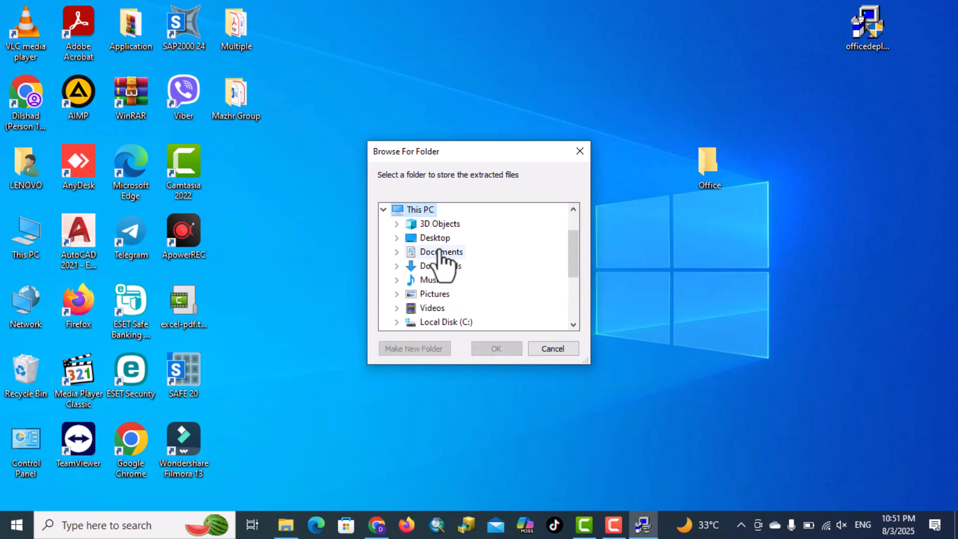
pyautogui.doubleClick(438, 238)
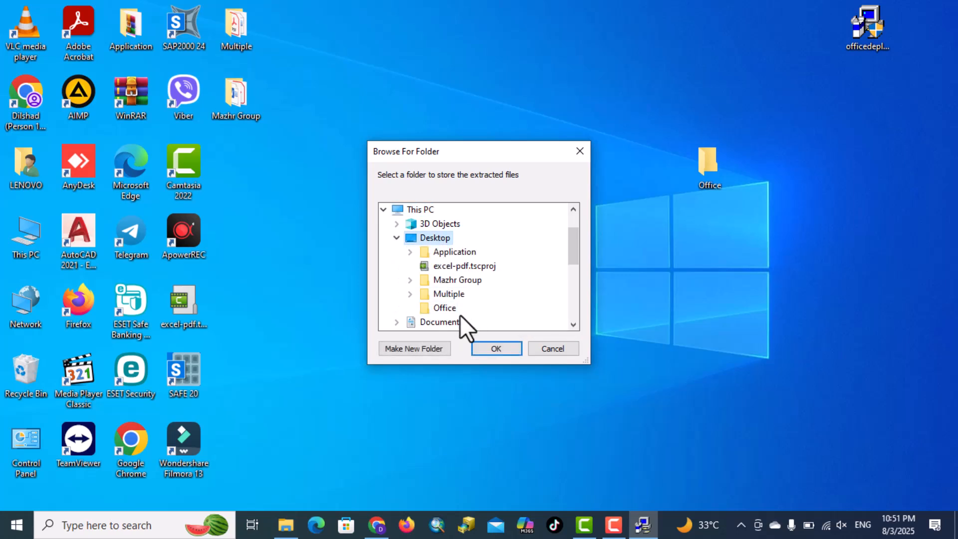
pyautogui.click(447, 308)
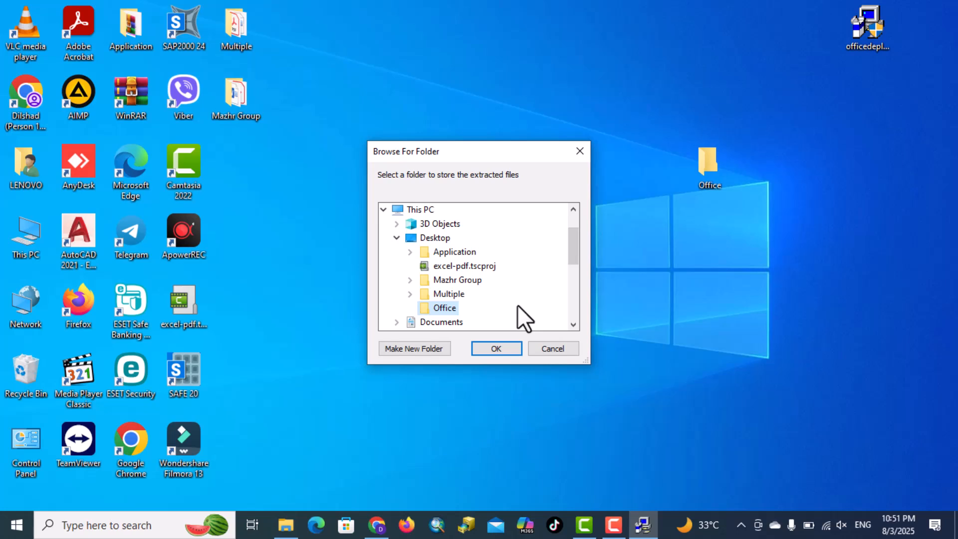
pyautogui.click(497, 348)
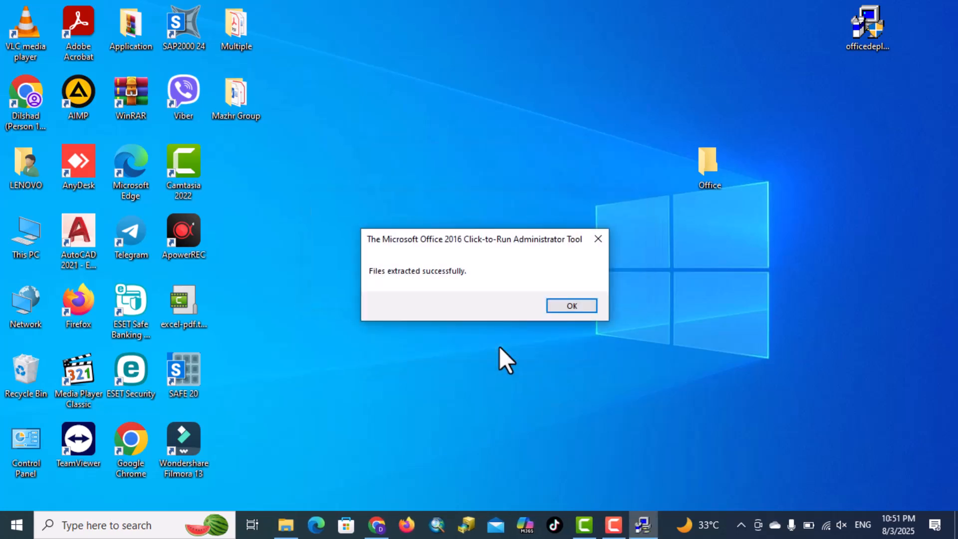
pyautogui.click(563, 306)
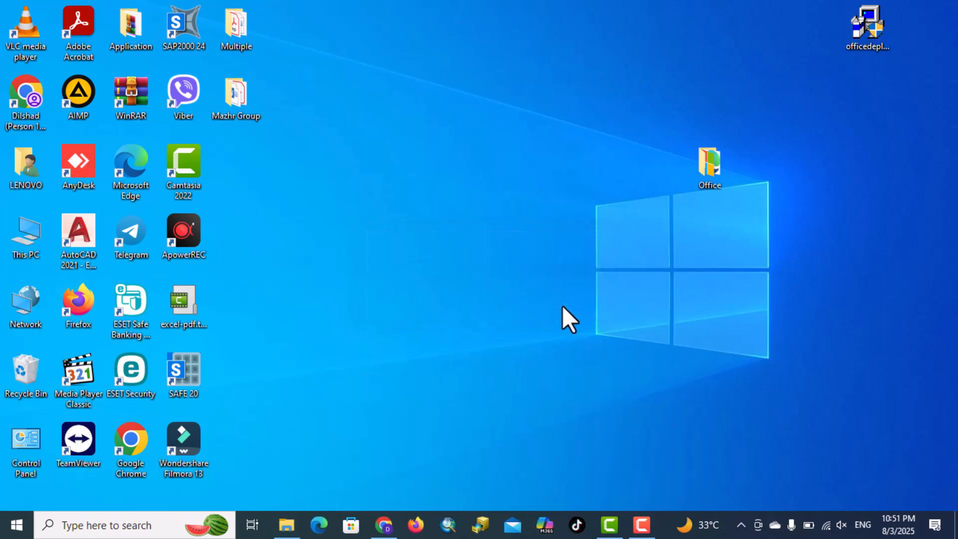
# - Permanently delete the configuration-Office365-x64 file from the desktop's Office folder
pyautogui.doubleClick(709, 164)
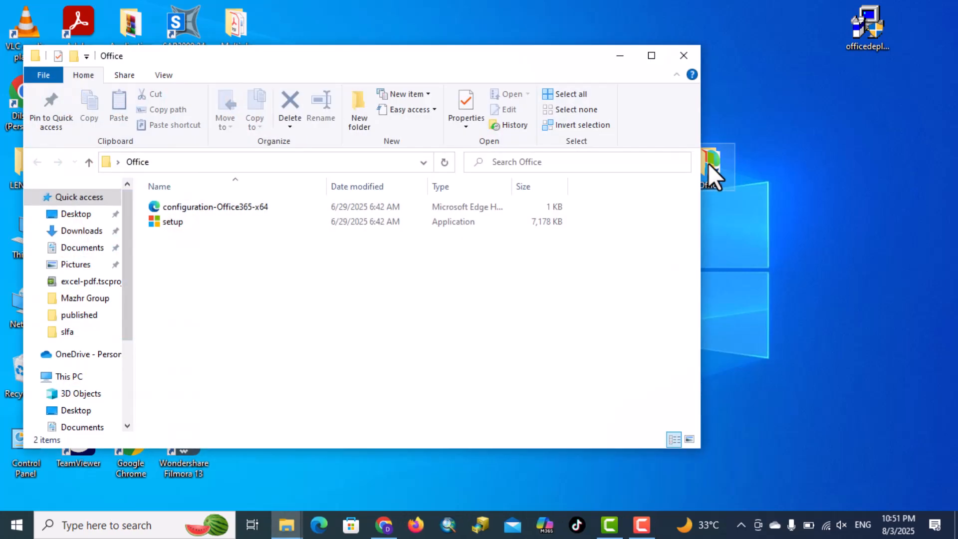
pyautogui.click(219, 209)
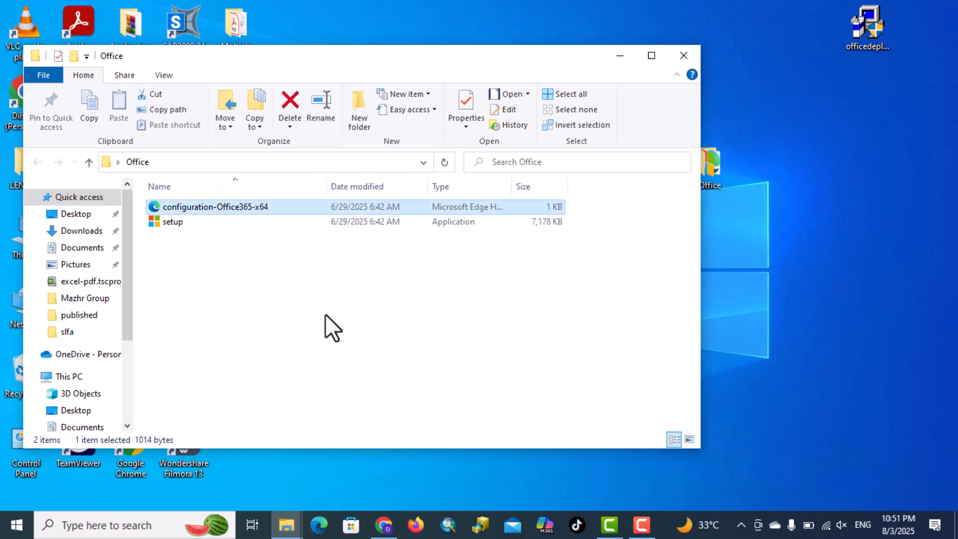
pyautogui.hotkey('shift', 'Delete')
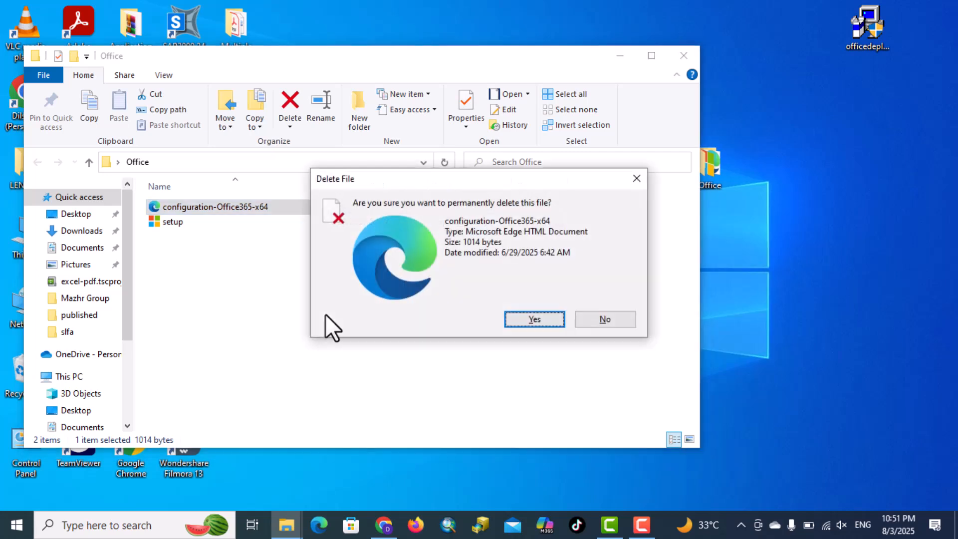
pyautogui.press('Return')
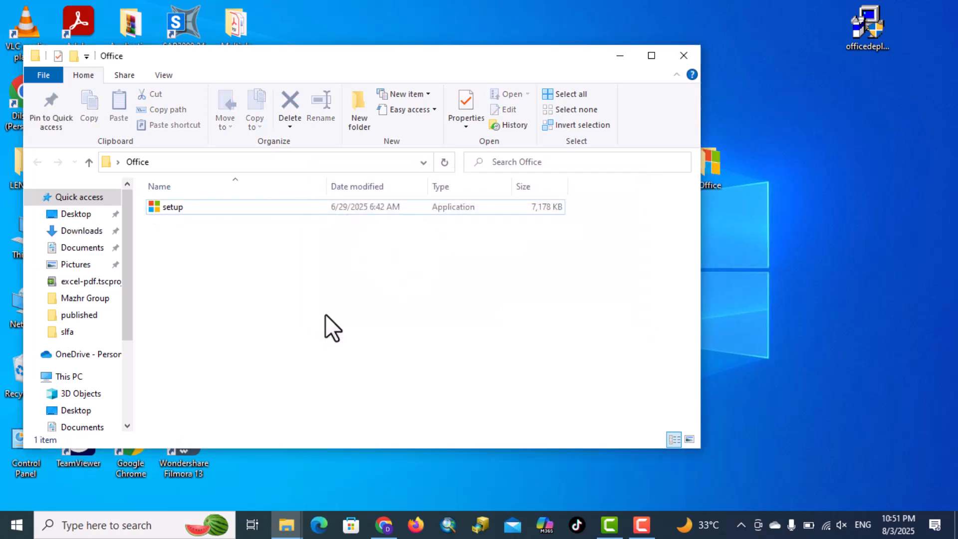
# - Switch to Chrome, search for "deploy office ltsc 2024" in a new tab and open the Microsoft Learn article Deploy Office LTSC 2024
pyautogui.click(384, 525)
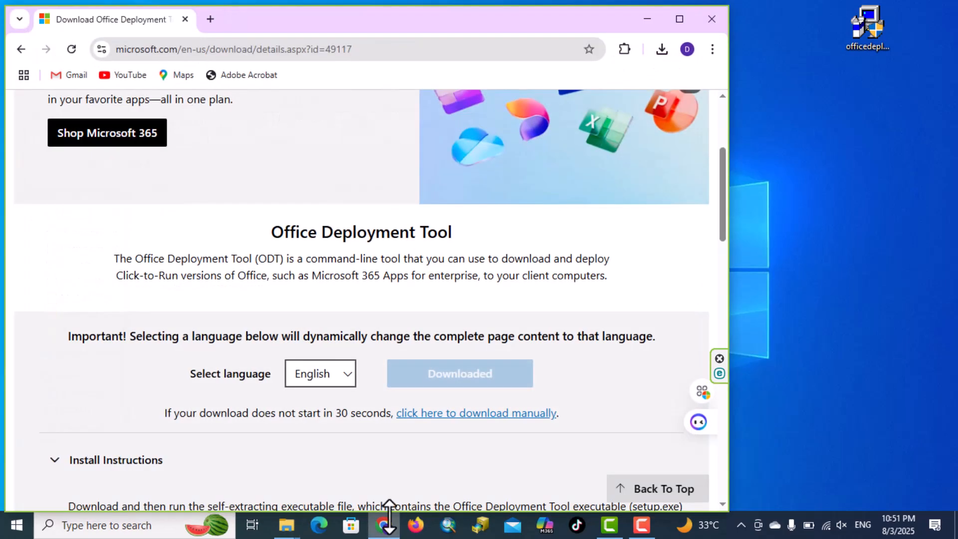
pyautogui.click(211, 20)
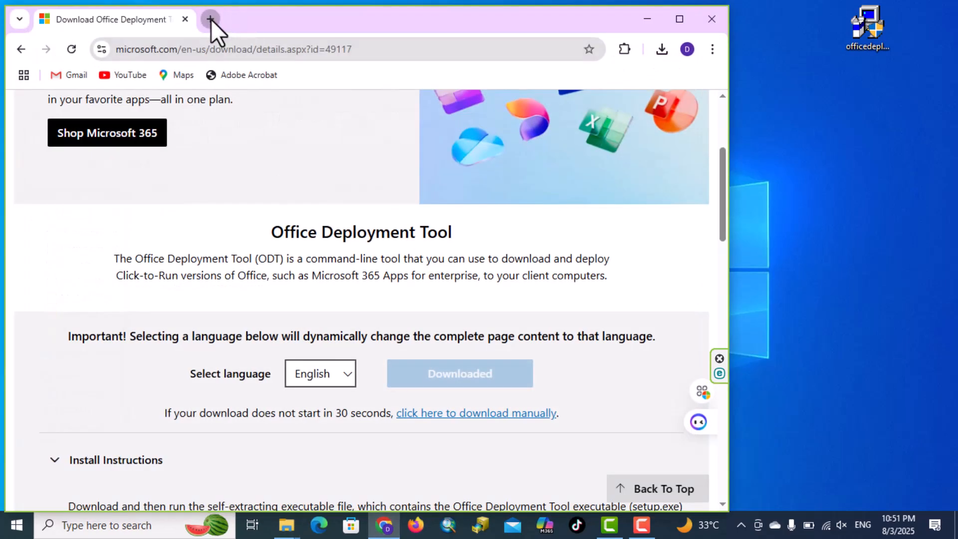
pyautogui.click(680, 20)
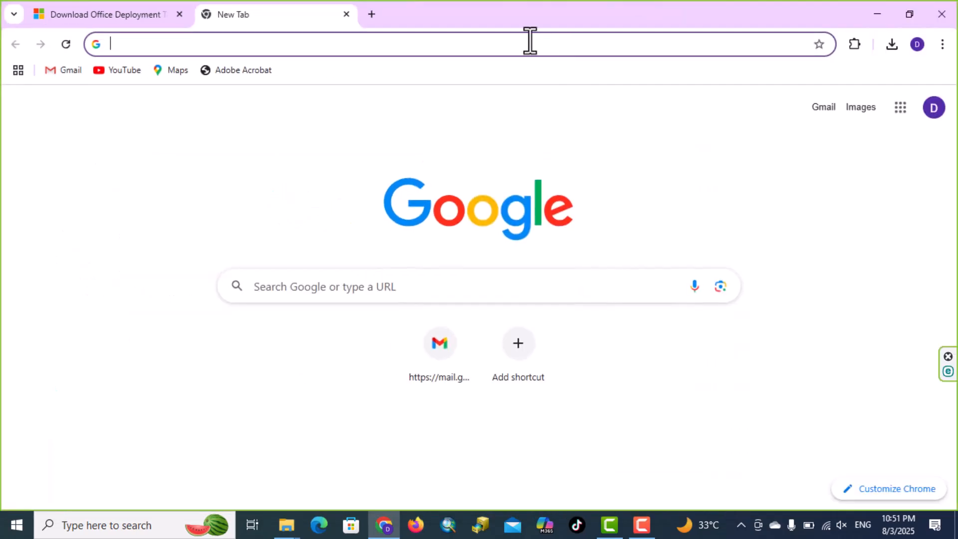
pyautogui.write('de')
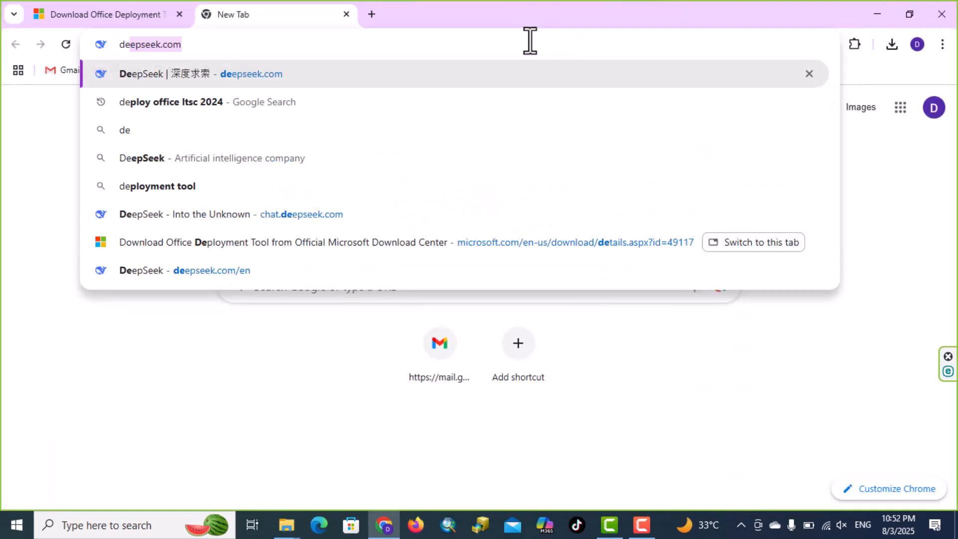
pyautogui.click(231, 106)
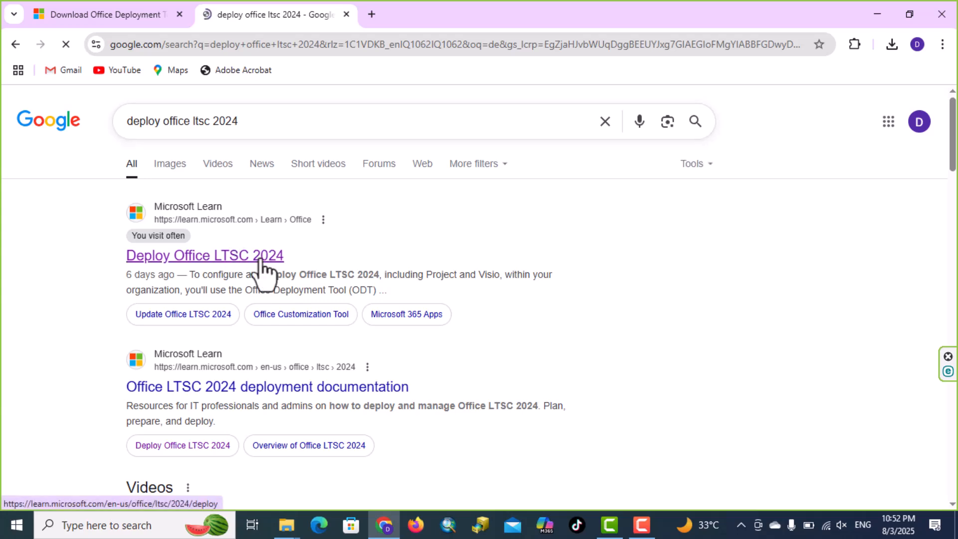
pyautogui.click(260, 260)
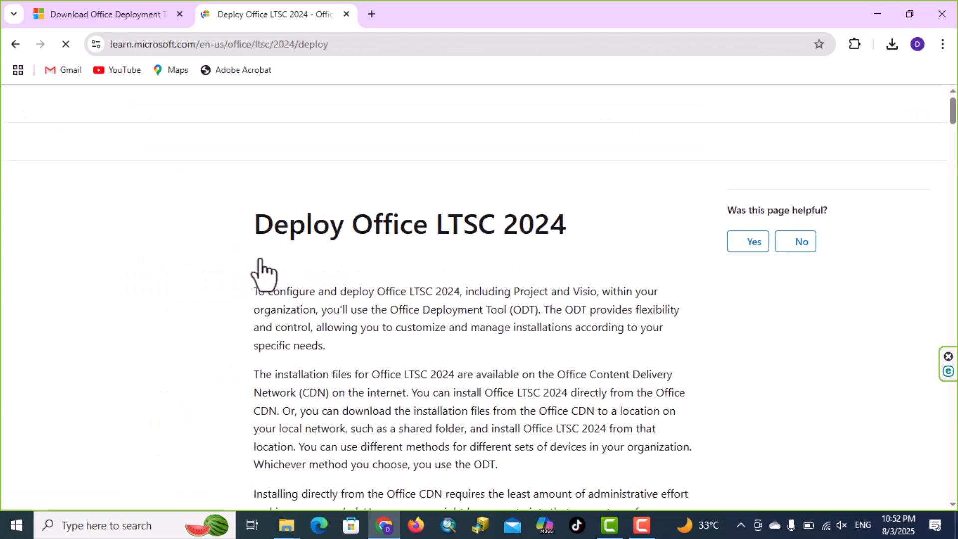
# - Go to the article's section on creating the configuration.xml file and open the Office Customization Tool from it
pyautogui.scroll(-5, 464, 294)
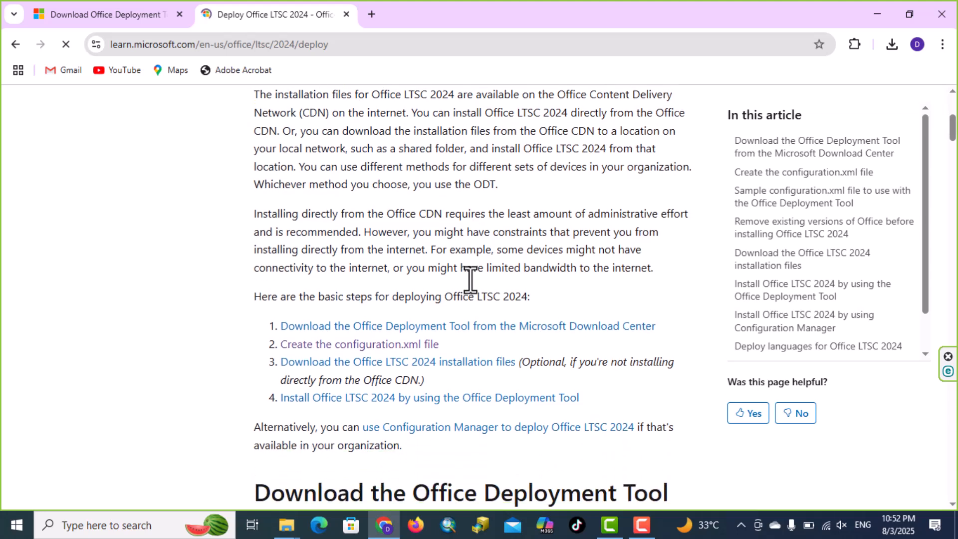
pyautogui.click(301, 350)
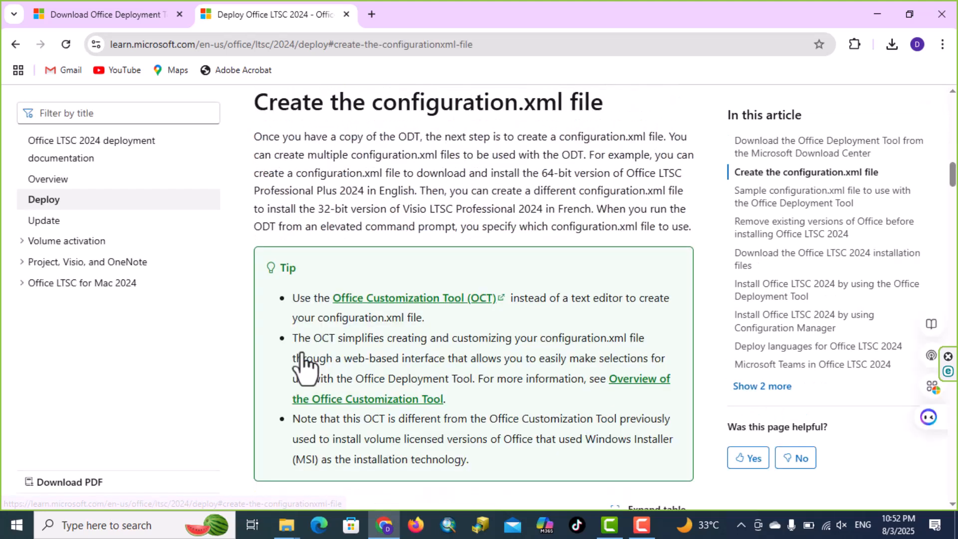
pyautogui.click(427, 298)
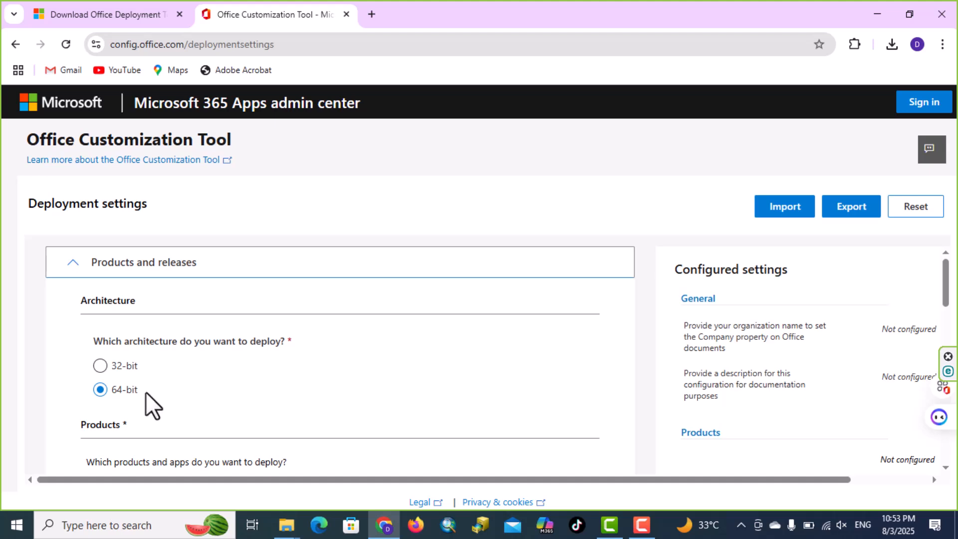
# - Choose Office LTSC Professional Plus 2024 - Volume License as the Office suite to deploy
pyautogui.scroll(-1, 195, 367)
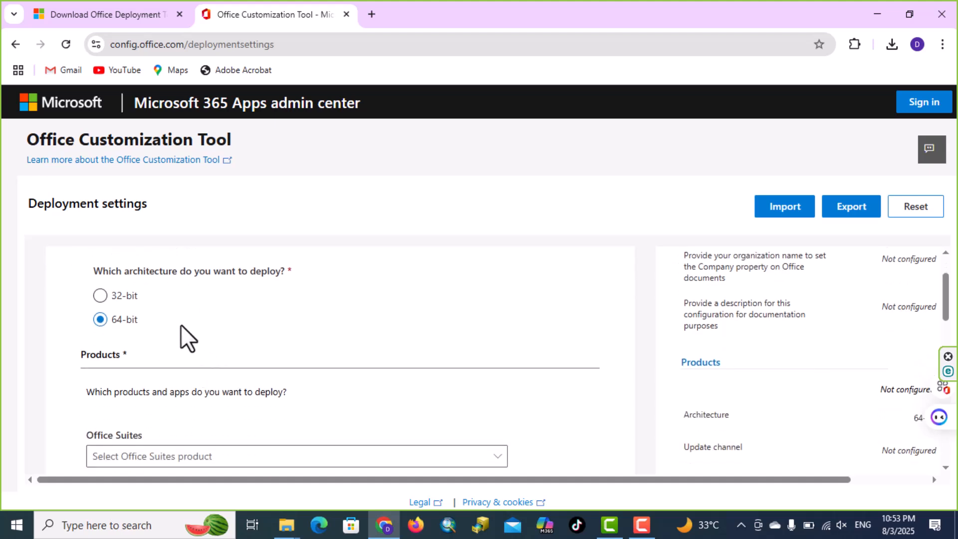
pyautogui.scroll(-1, 184, 325)
pyautogui.click(214, 389)
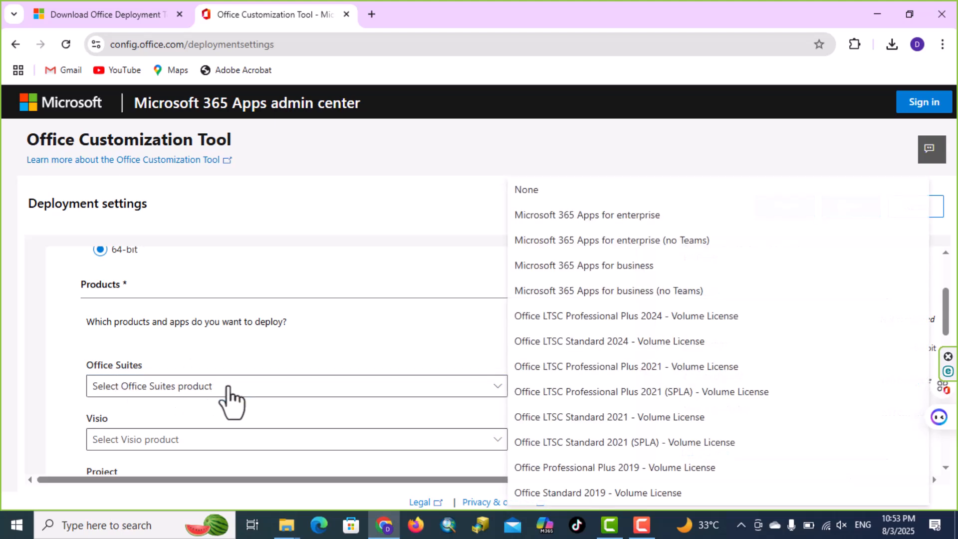
pyautogui.click(574, 324)
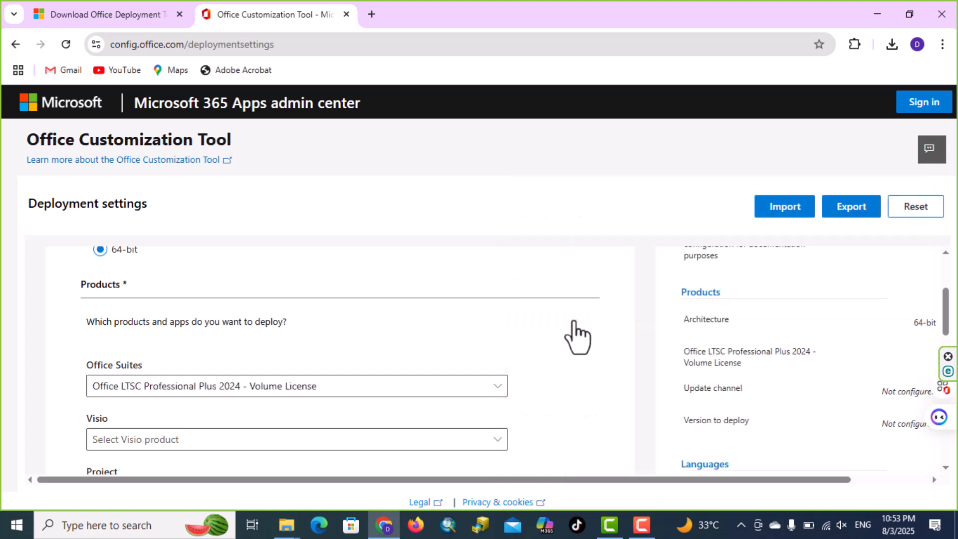
# - Exclude OneDrive Desktop and Publisher from the deployed apps and continue to the Language section
pyautogui.scroll(-3, 407, 331)
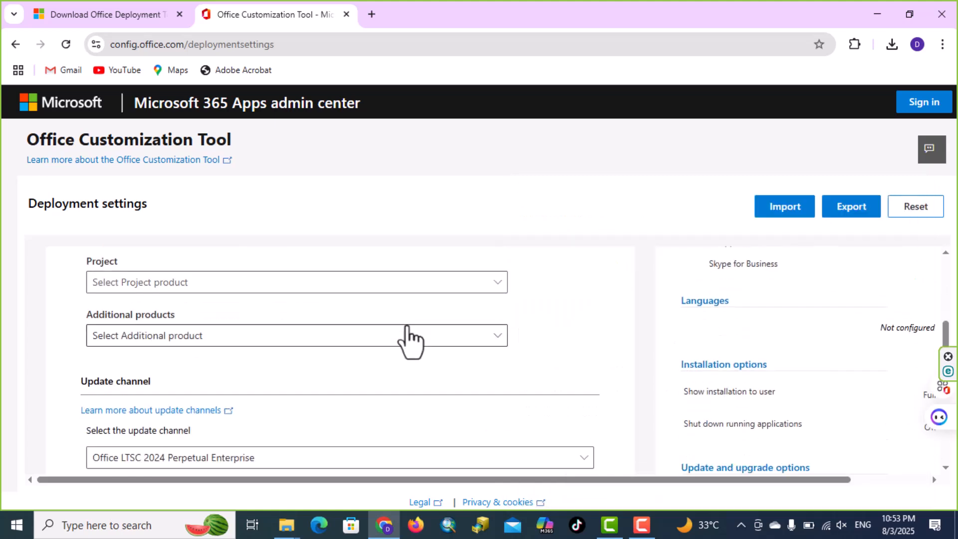
pyautogui.scroll(-3, 407, 331)
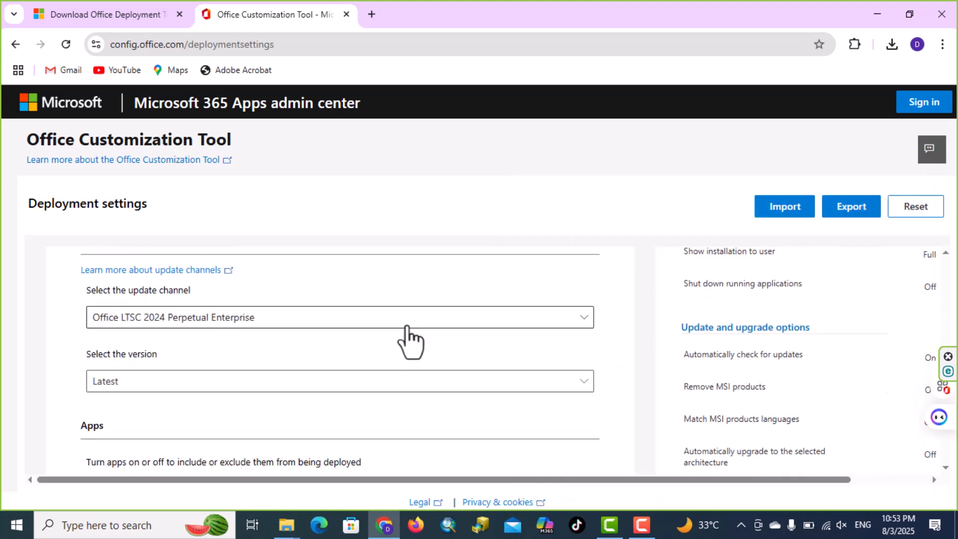
pyautogui.scroll(-4, 408, 330)
pyautogui.scroll(1, 235, 333)
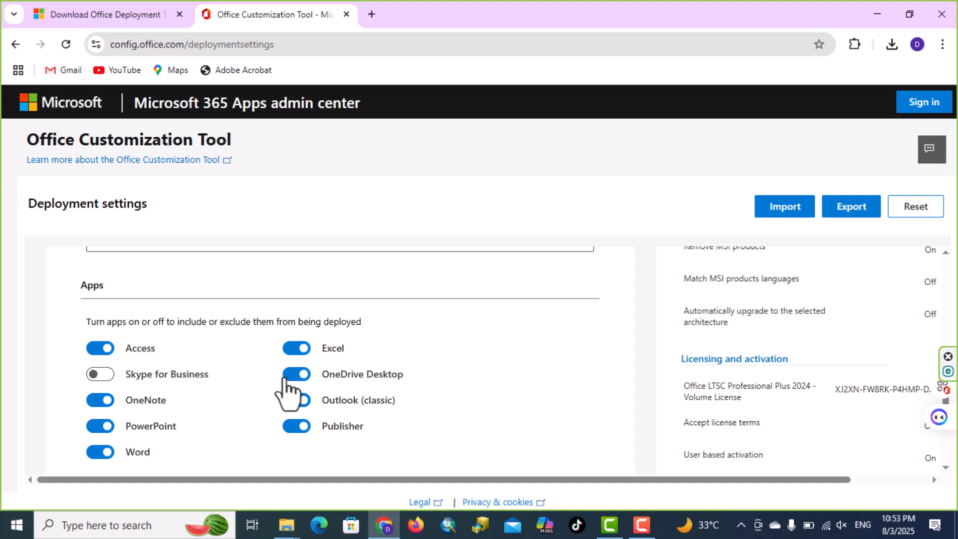
pyautogui.click(305, 377)
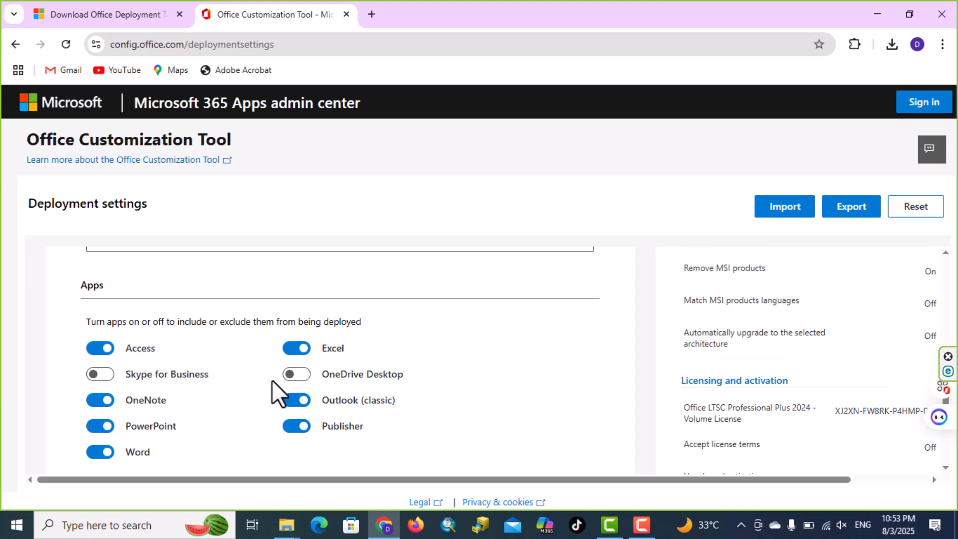
pyautogui.click(295, 426)
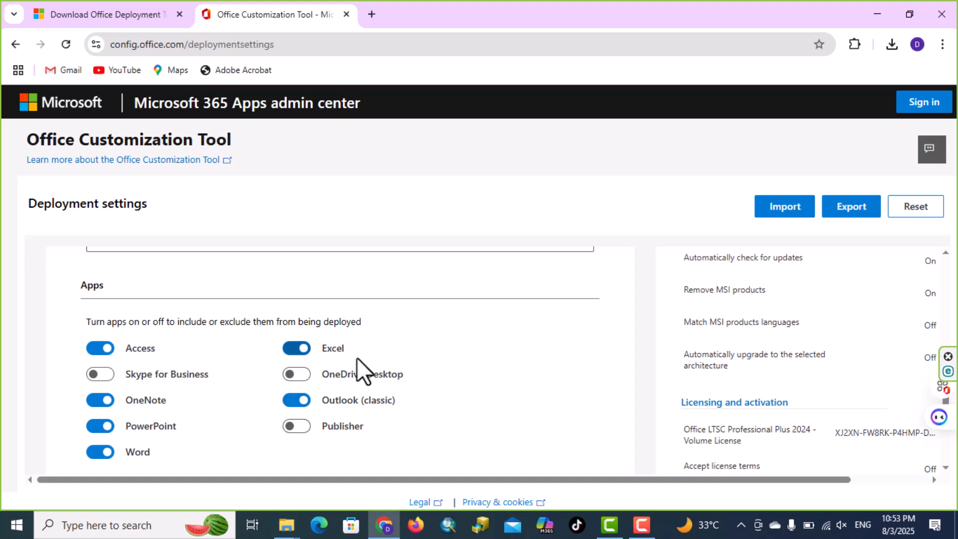
pyautogui.scroll(-3, 321, 372)
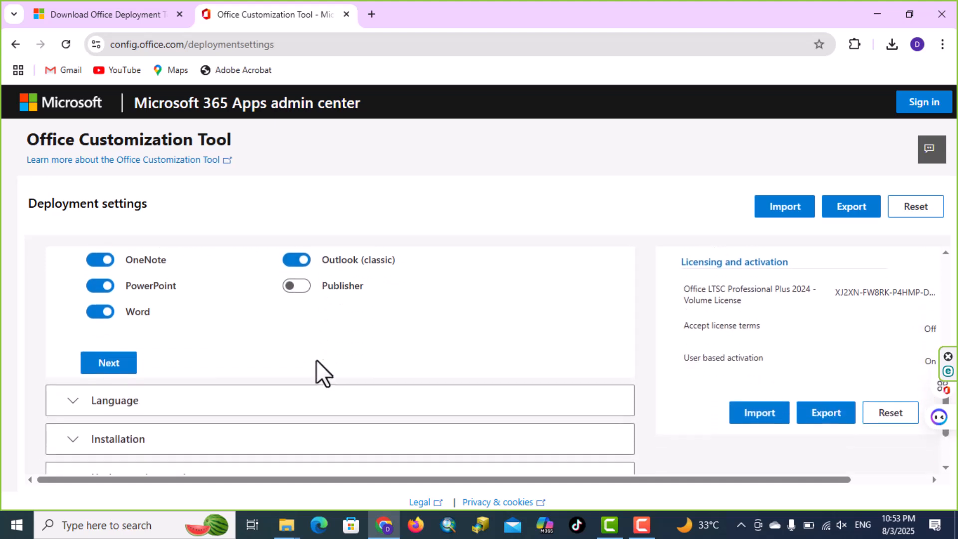
pyautogui.click(130, 368)
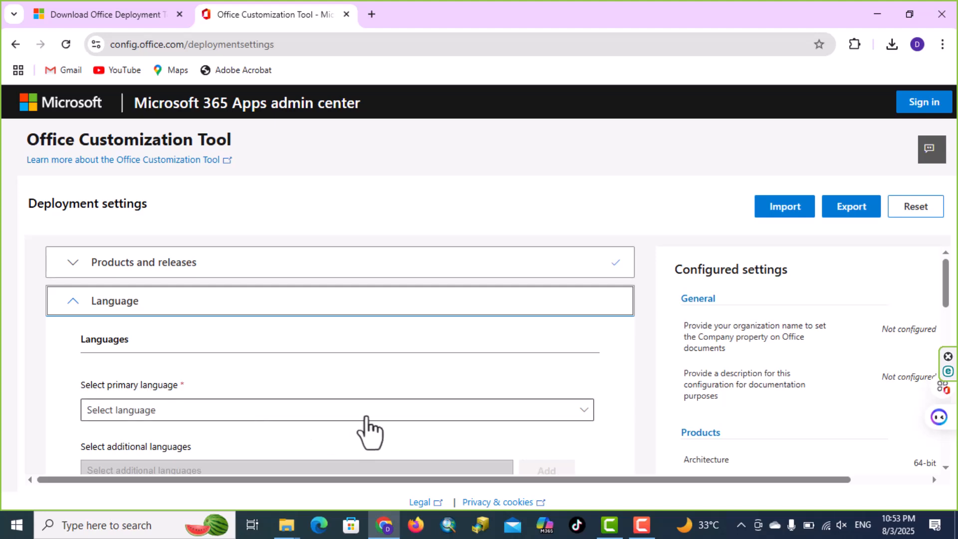
# - Set the primary language to English (United States) and continue to the Installation section
pyautogui.click(375, 412)
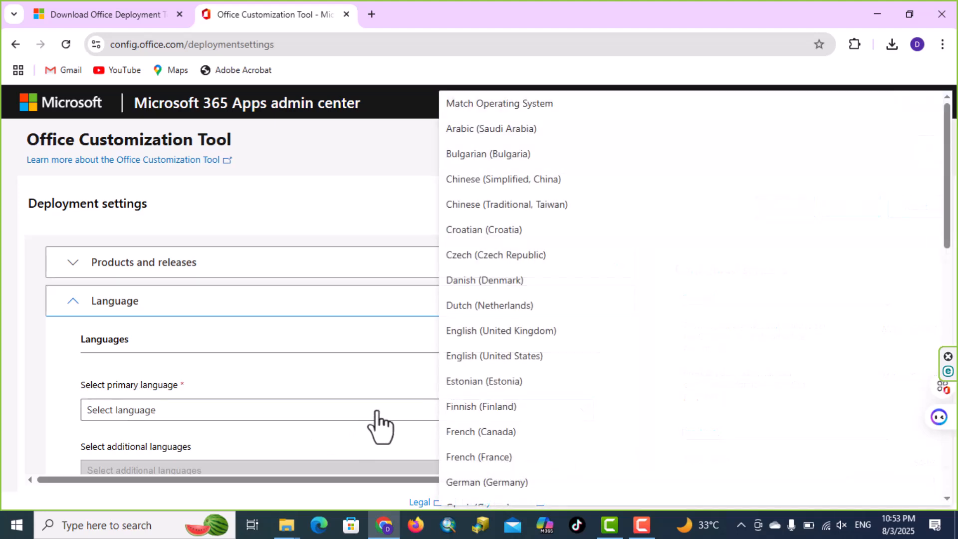
pyautogui.click(494, 362)
pyautogui.scroll(-4, 417, 374)
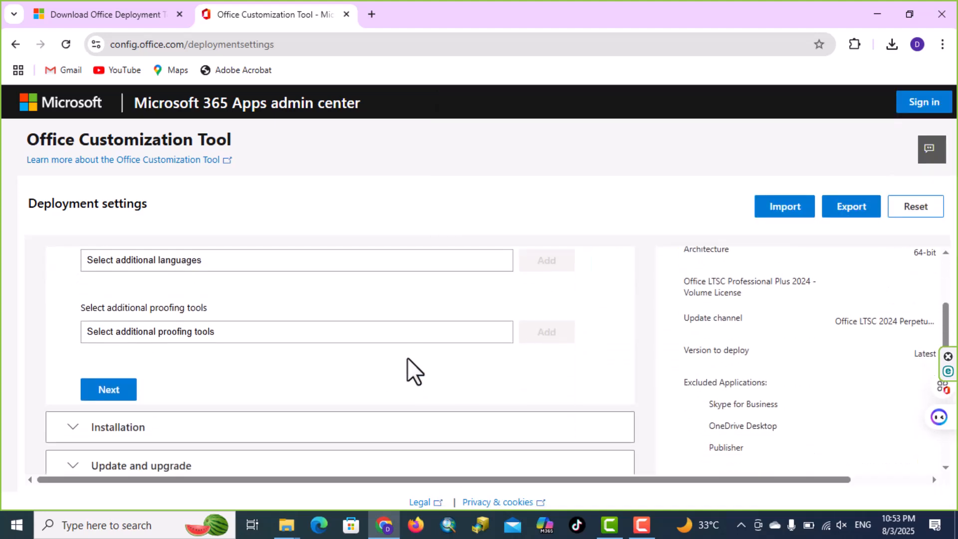
pyautogui.click(128, 391)
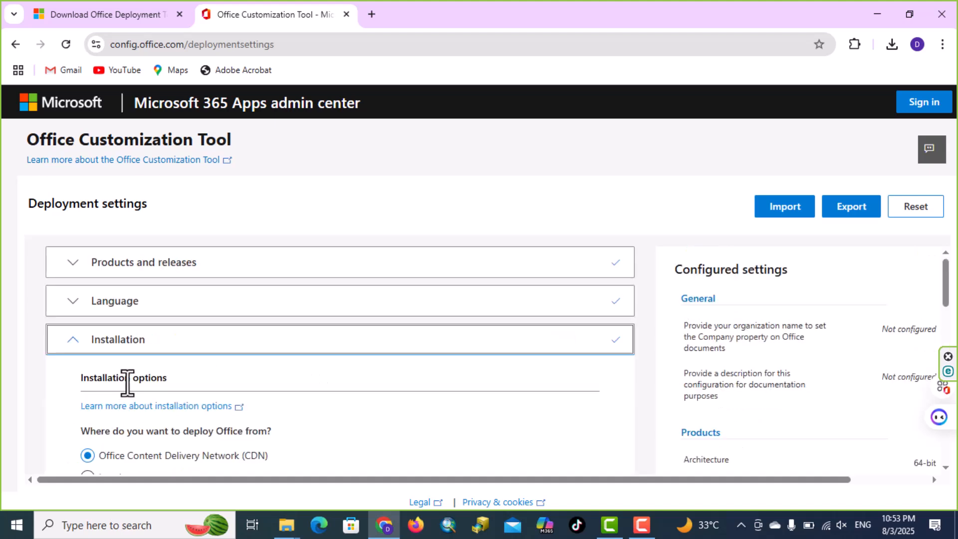
# - Keep the default installation options and continue to the Update and upgrade section
pyautogui.scroll(-6, 291, 394)
pyautogui.scroll(-3, 300, 360)
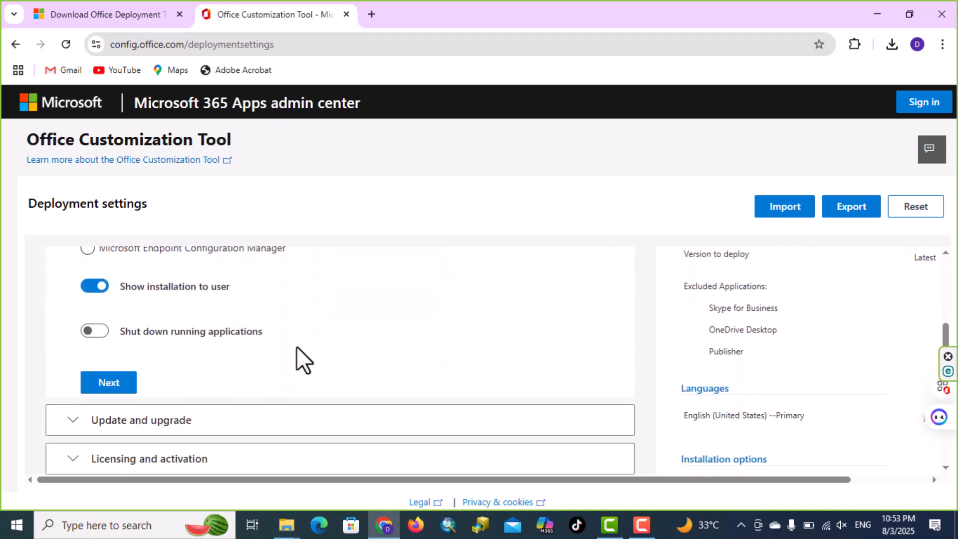
pyautogui.click(110, 270)
# - Turn off uninstalling MSI versions of Office and continue to the Licensing and activation section
pyautogui.scroll(-5, 367, 382)
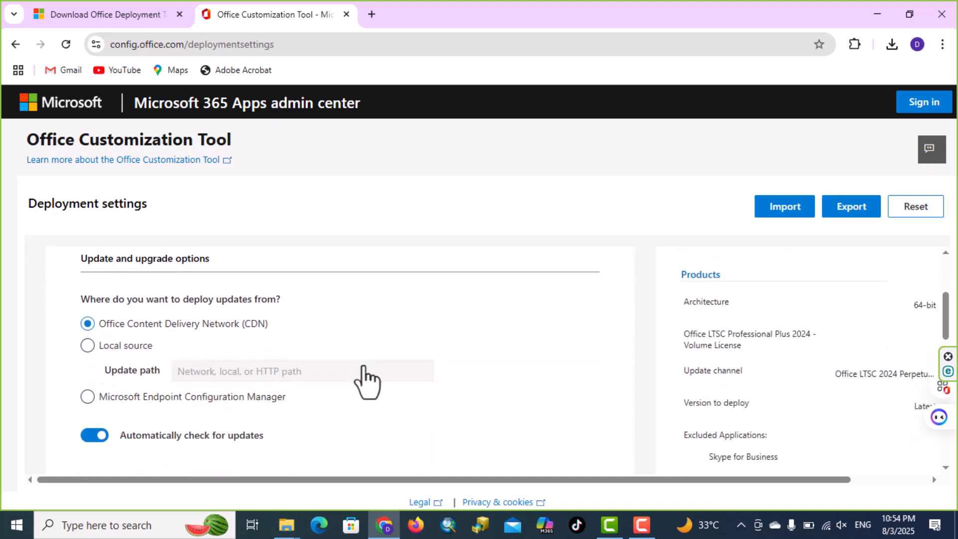
pyautogui.click(94, 384)
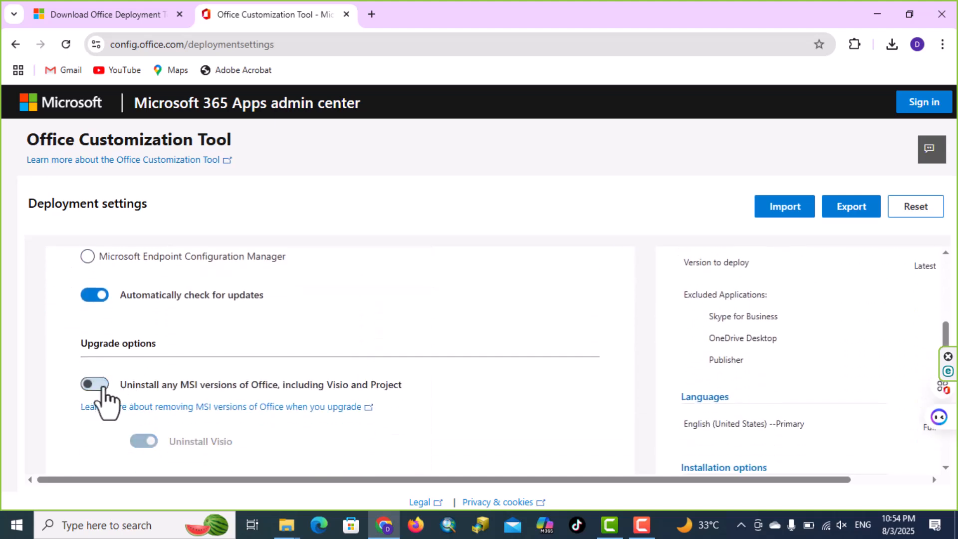
pyautogui.scroll(-5, 342, 375)
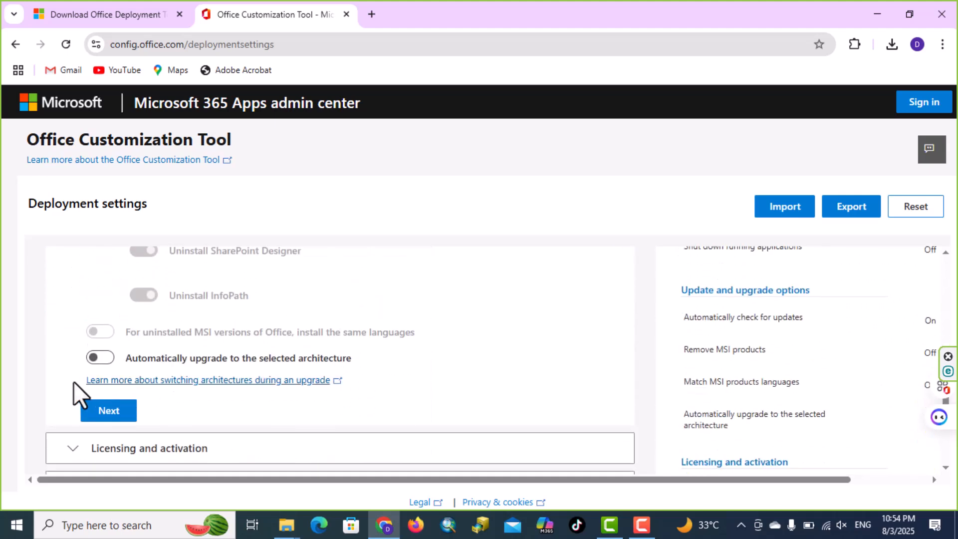
pyautogui.click(102, 411)
# - Keep the default licensing, general and application preference settings and finish the configuration
pyautogui.scroll(-5, 295, 369)
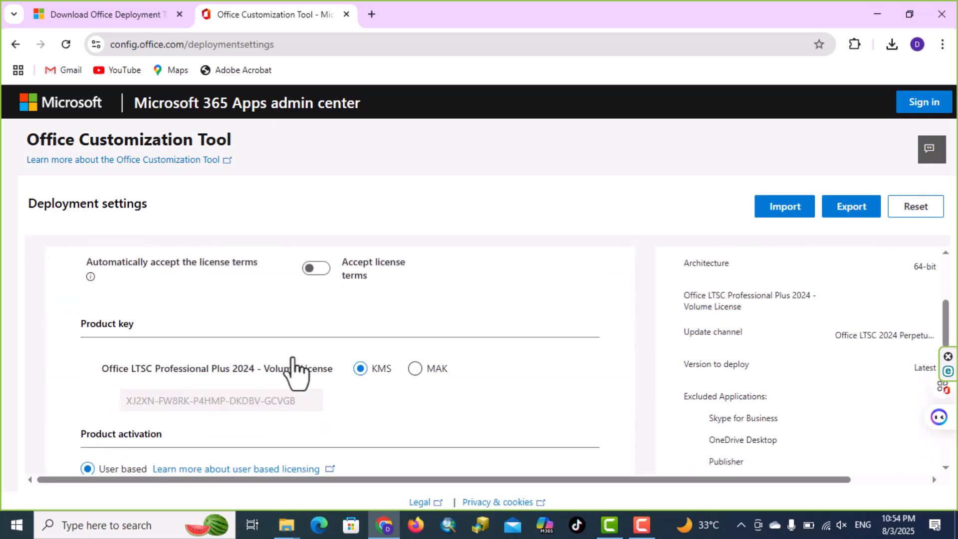
pyautogui.scroll(-3, 293, 372)
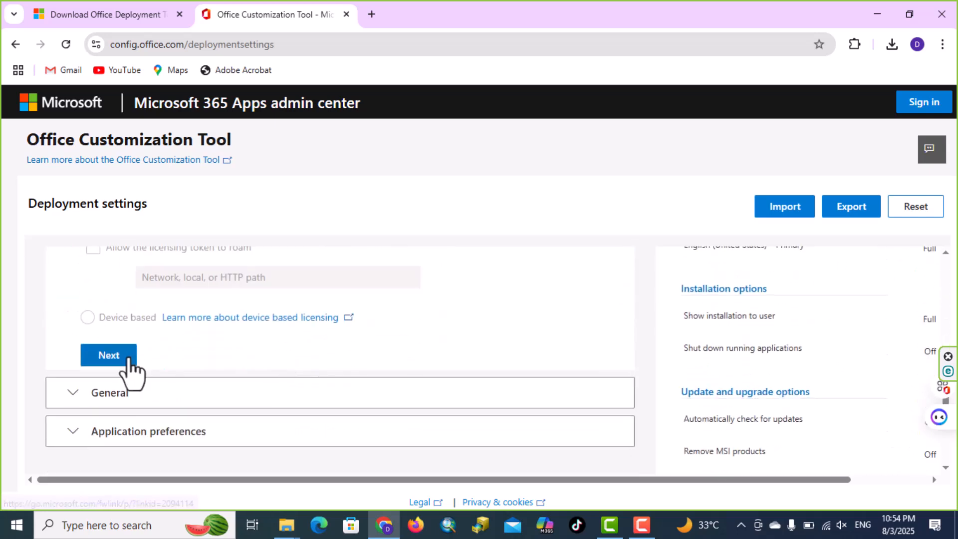
pyautogui.click(124, 360)
pyautogui.scroll(-4, 410, 350)
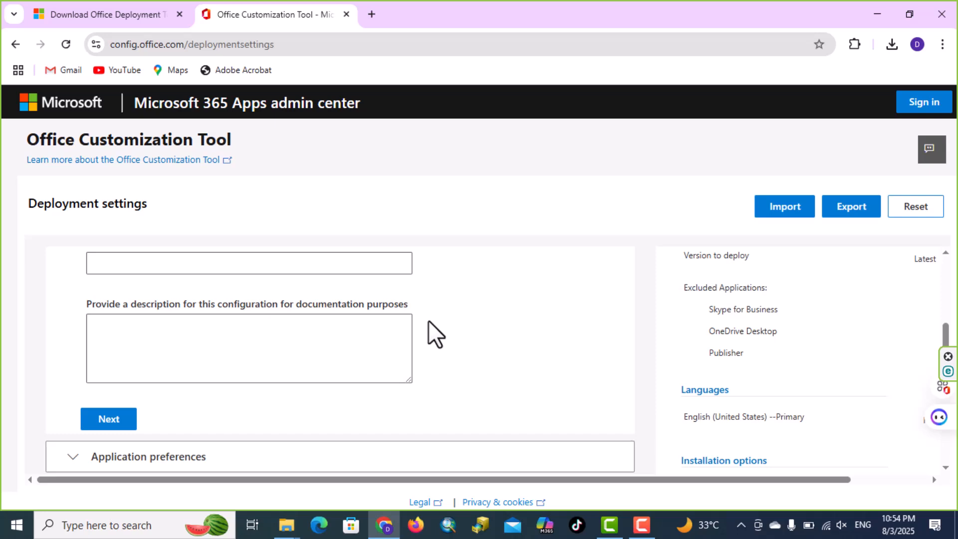
pyautogui.click(126, 421)
pyautogui.scroll(-10, 499, 397)
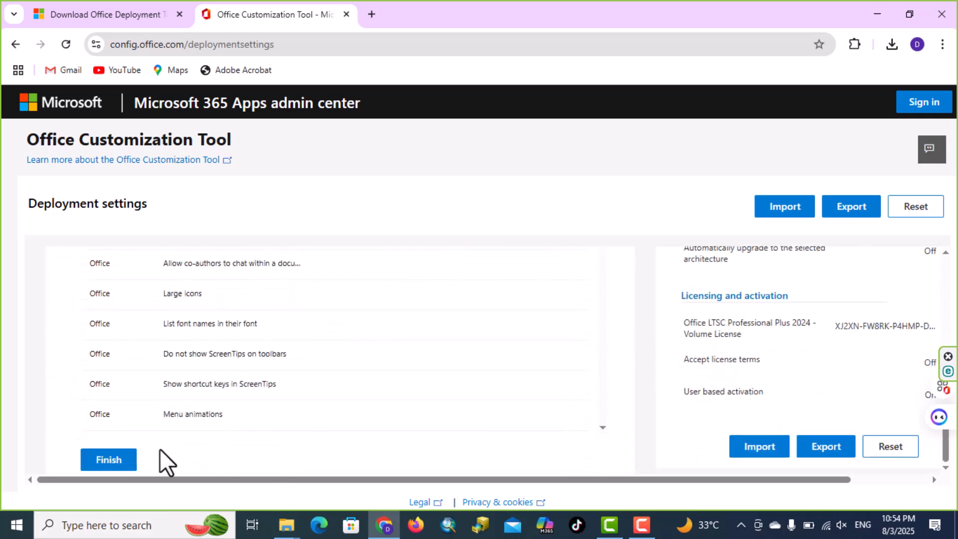
pyautogui.click(120, 460)
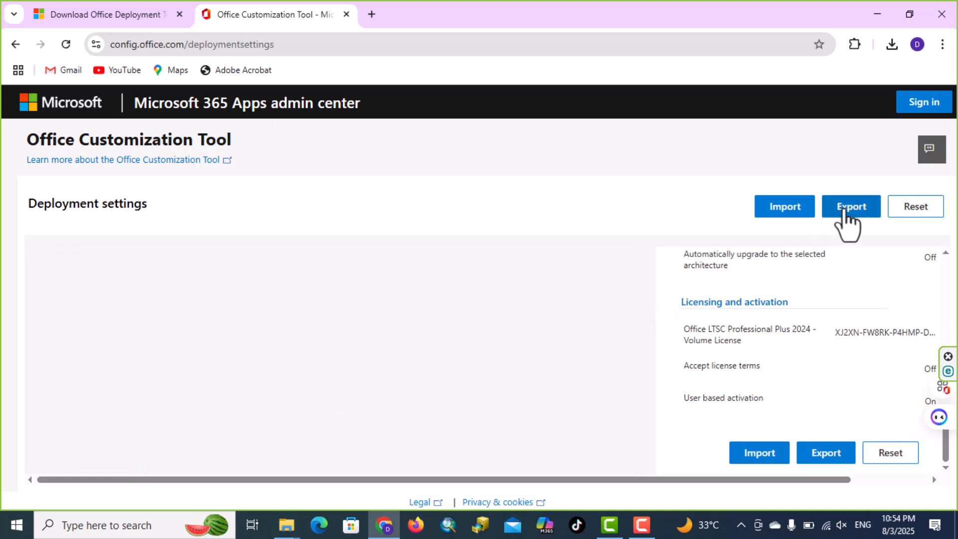
# - Export the configuration as Configuration with Office Open XML formats as the default file format, accepting the license agreement
pyautogui.click(866, 215)
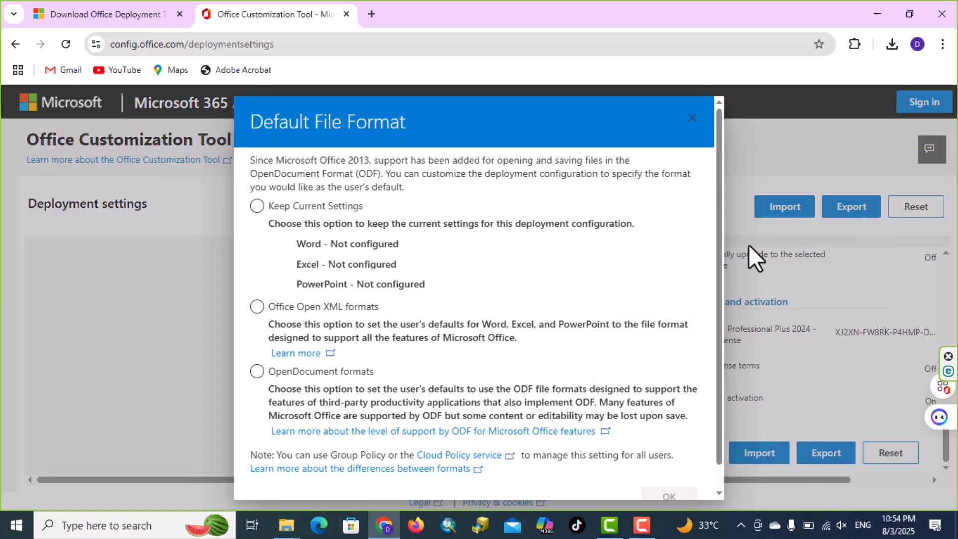
pyautogui.click(256, 313)
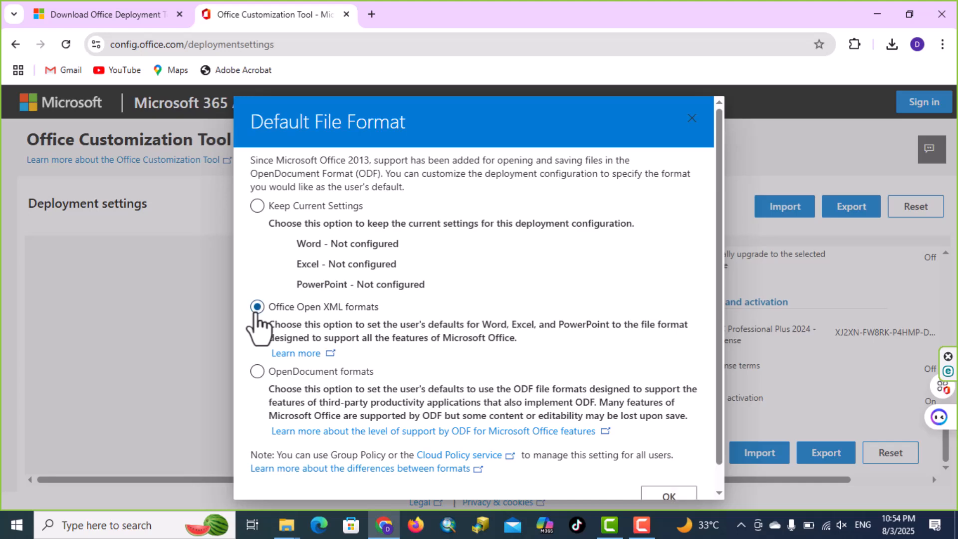
pyautogui.click(668, 497)
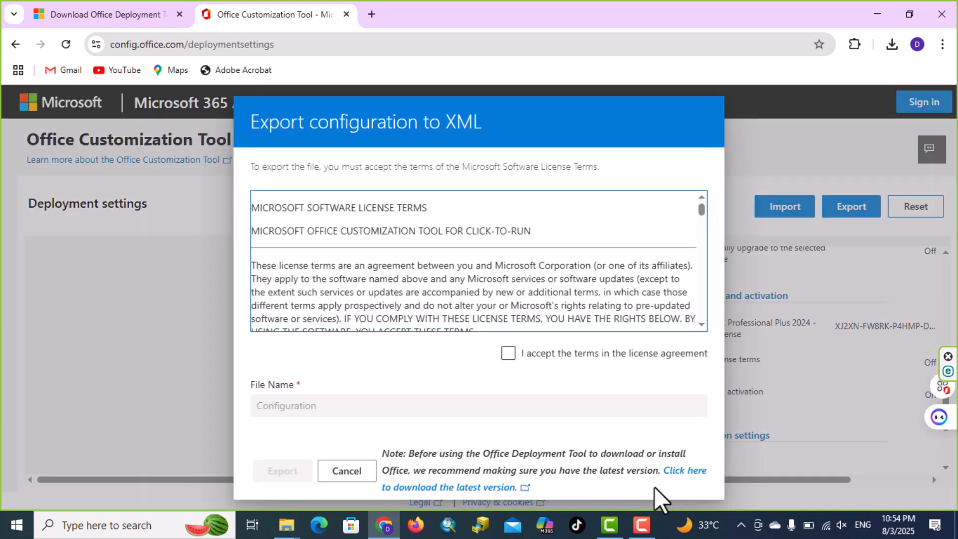
pyautogui.click(511, 360)
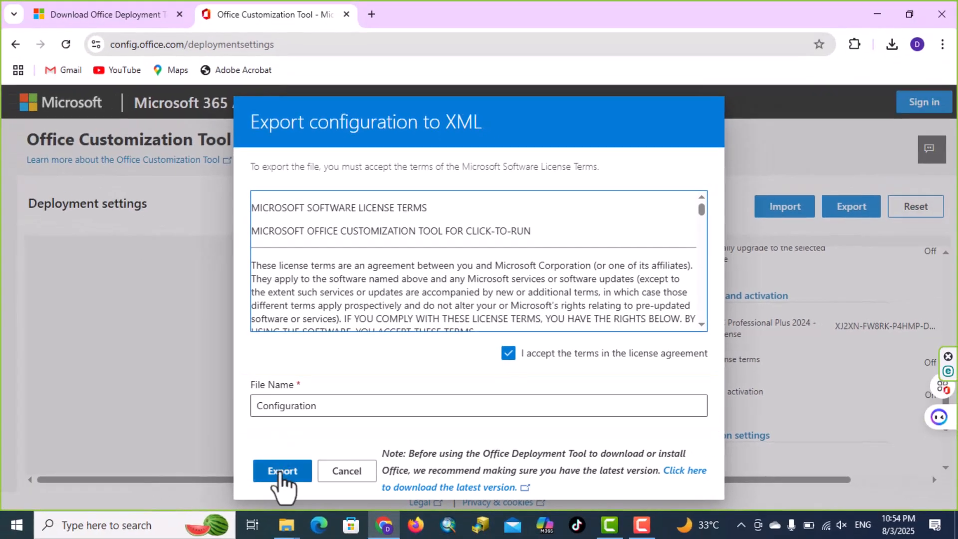
pyautogui.click(228, 500)
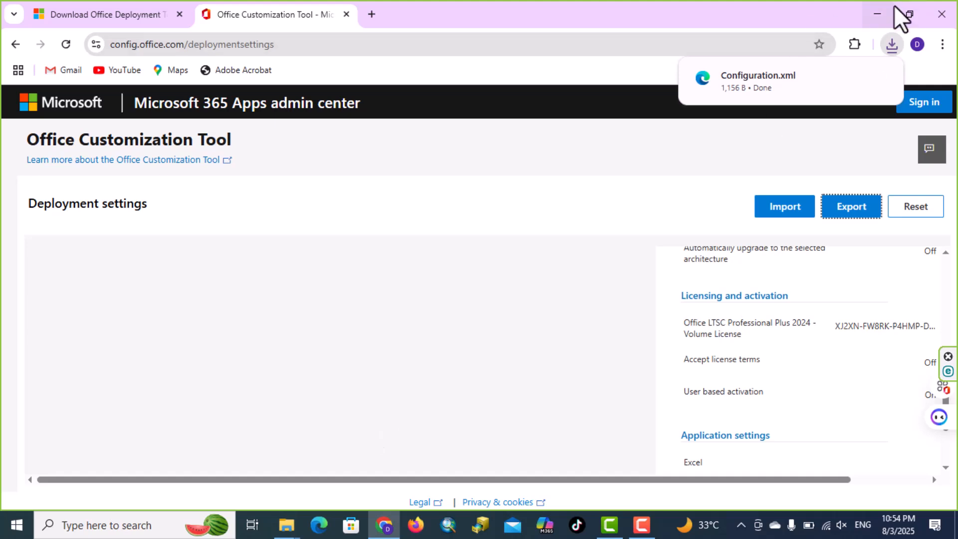
# - Shrink the browser window and place the downloaded Configuration.xml file on the desktop
pyautogui.click(910, 14)
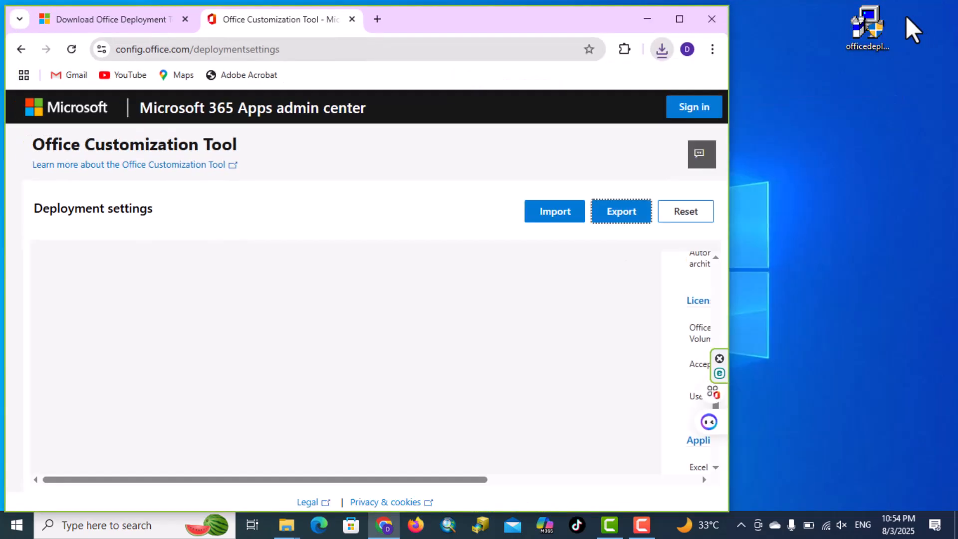
pyautogui.click(662, 51)
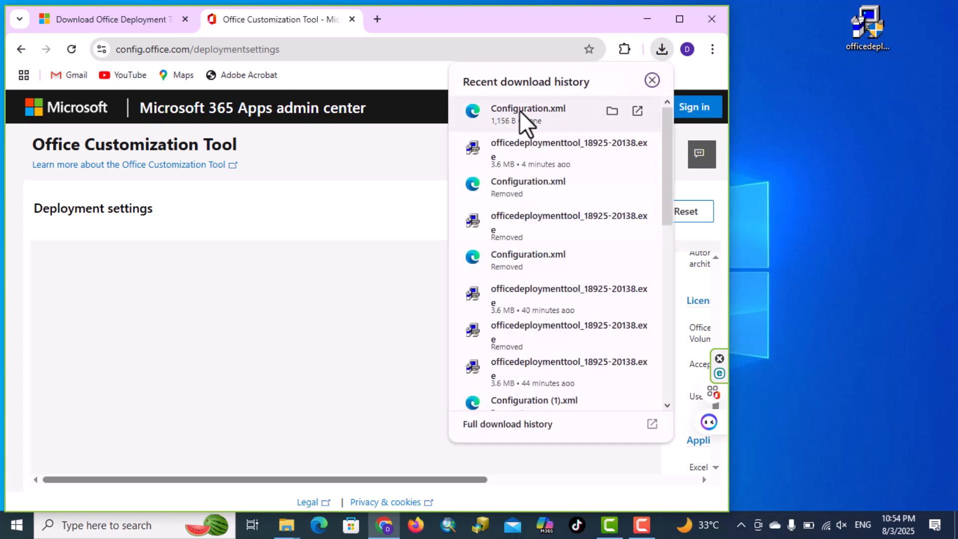
pyautogui.moveTo(521, 119); pyautogui.dragTo(826, 173)
# - Minimize the browser and move the Configuration file from the desktop into the Office folder
pyautogui.click(649, 20)
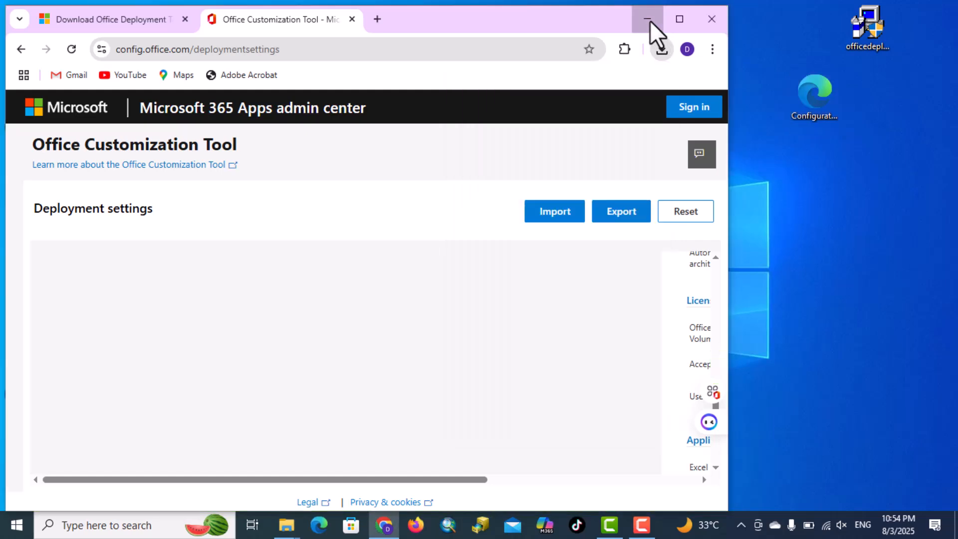
pyautogui.click(649, 20)
pyautogui.click(620, 55)
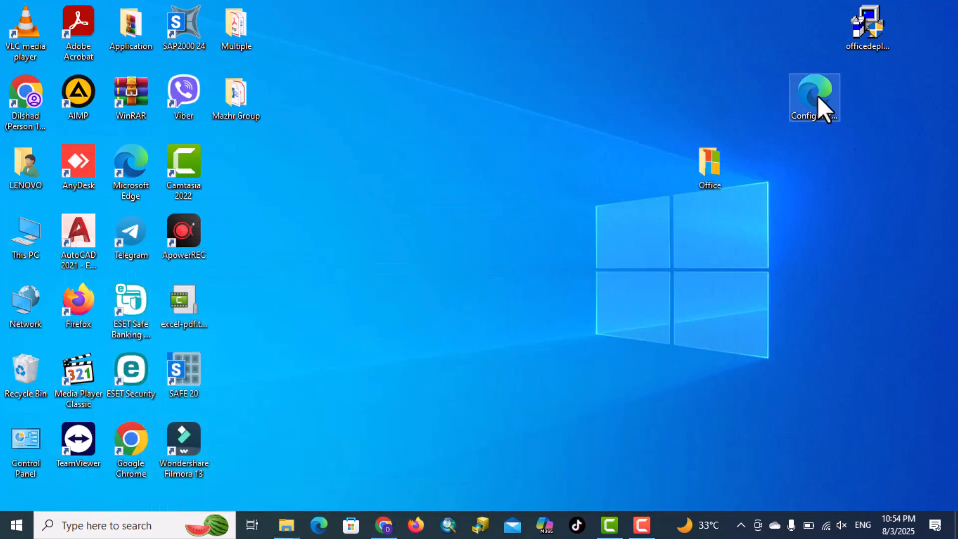
pyautogui.moveTo(819, 98); pyautogui.dragTo(848, 141)
pyautogui.moveTo(765, 201); pyautogui.dragTo(708, 179)
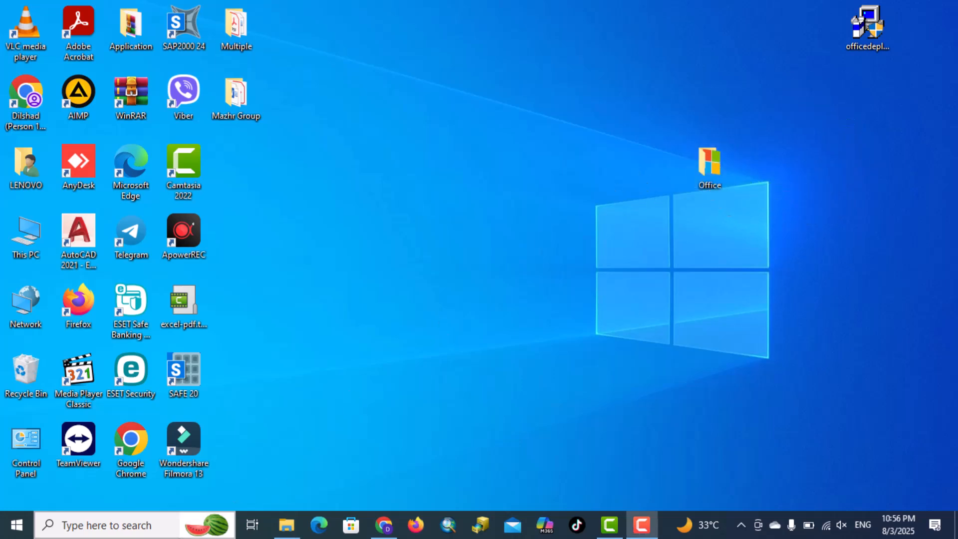
# - Search Windows for the Command Prompt and run it as administrator
pyautogui.click(170, 526)
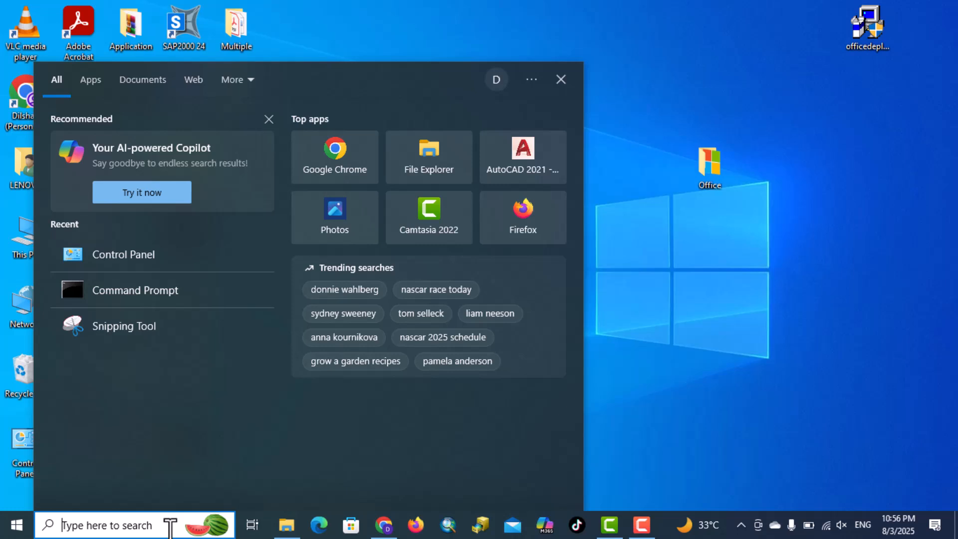
pyautogui.write('cm')
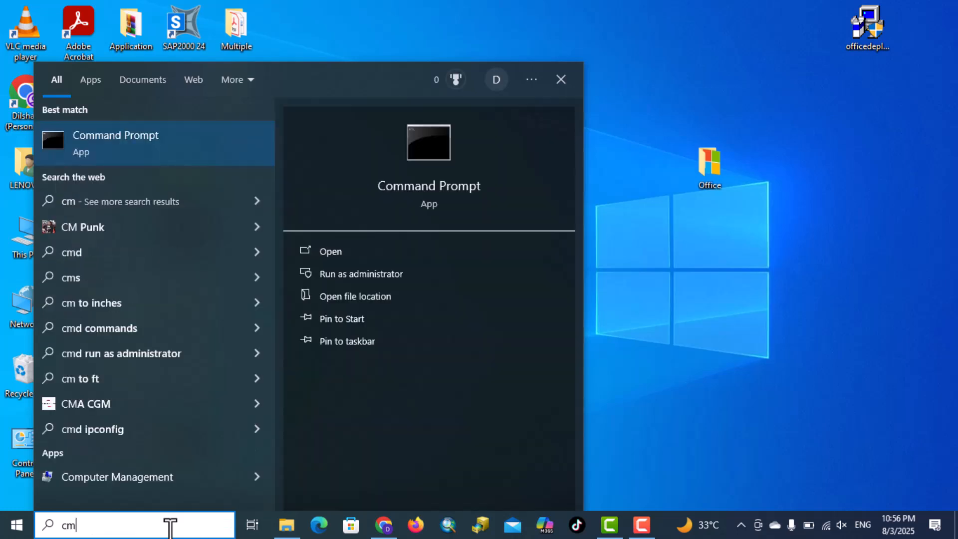
pyautogui.click(385, 283)
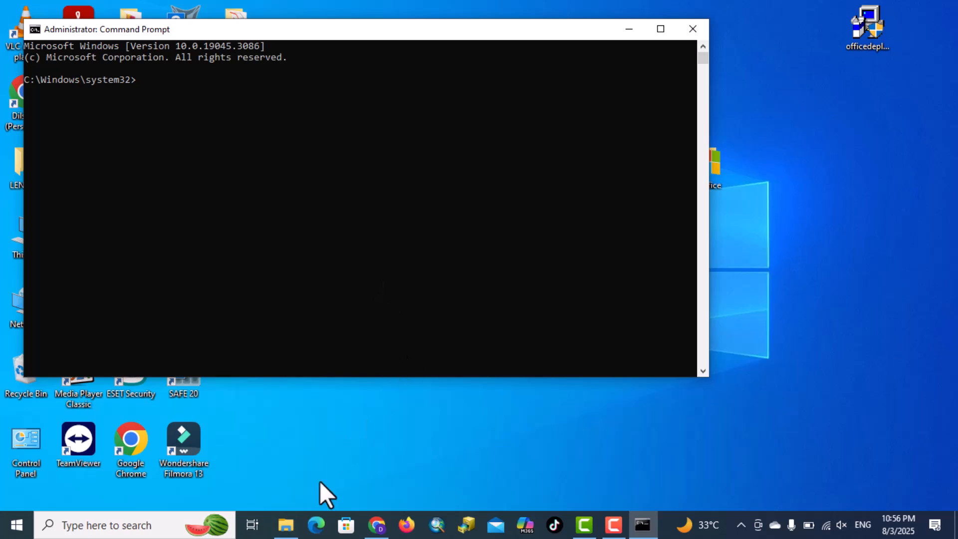
# - Copy the Office folder's path from File Explorer and change the Command Prompt directory to C:\Users\LENOVO\Desktop\Office
pyautogui.click(286, 525)
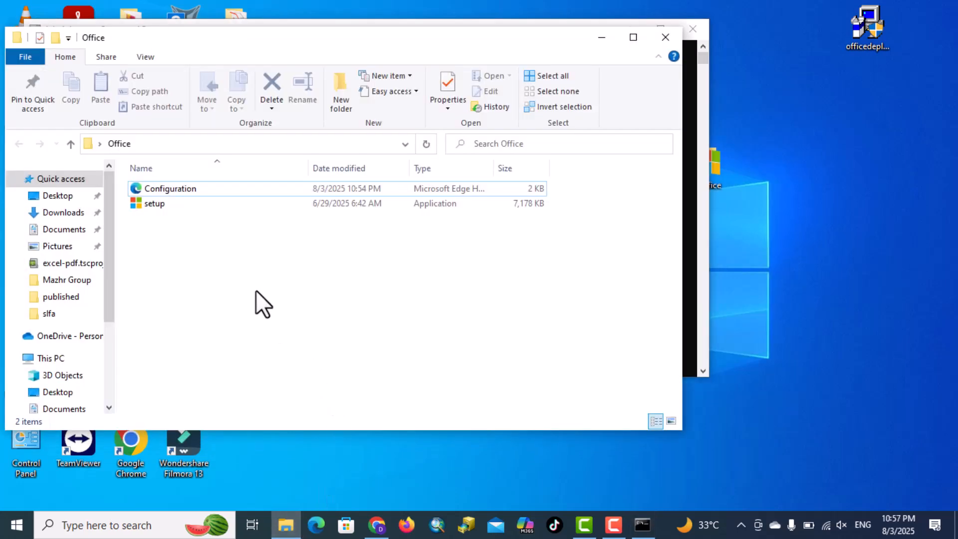
pyautogui.click(160, 144)
pyautogui.hotkey('ctrl', 'c')
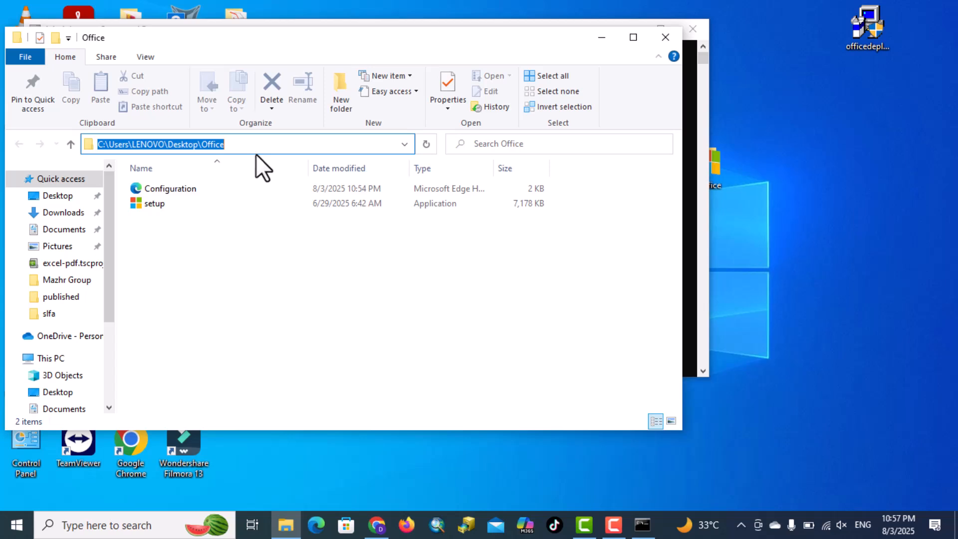
pyautogui.click(643, 526)
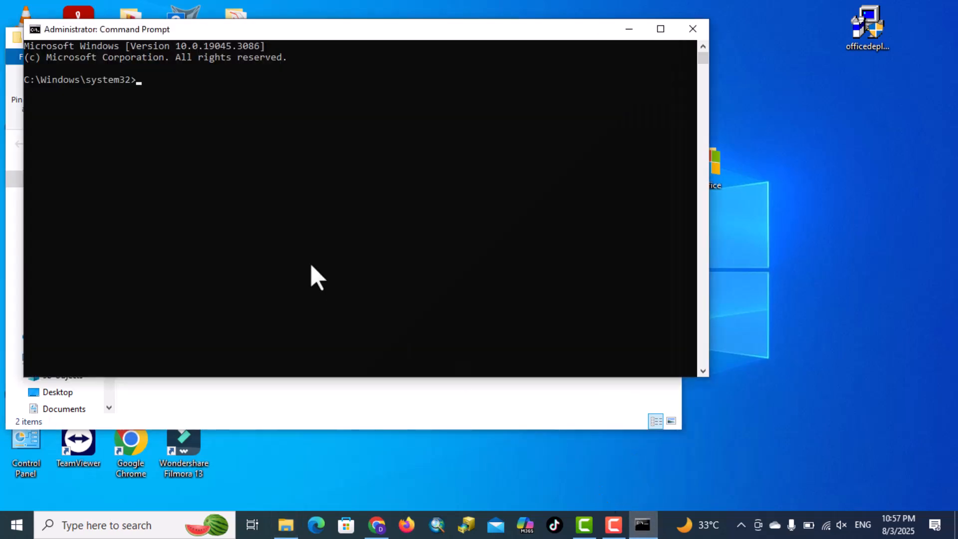
pyautogui.click(187, 83)
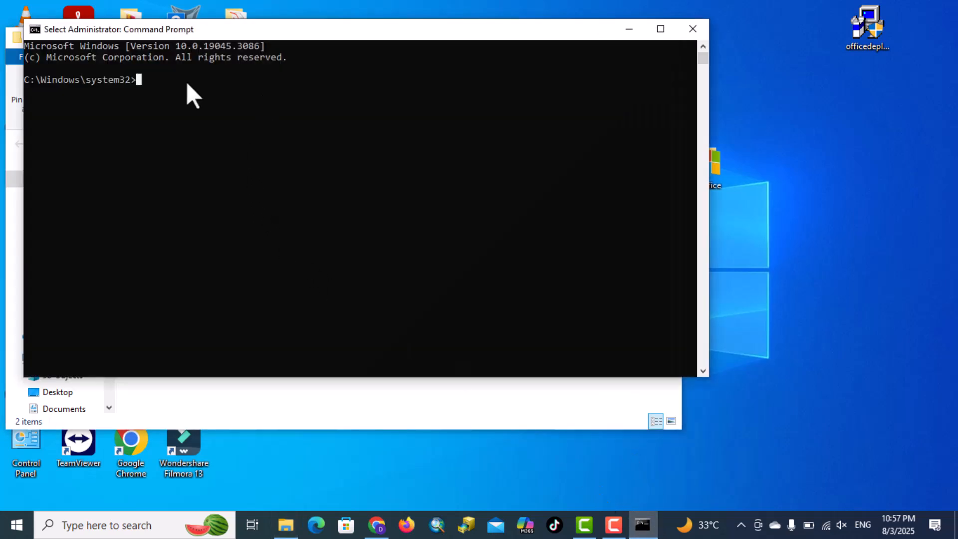
pyautogui.write('cd')
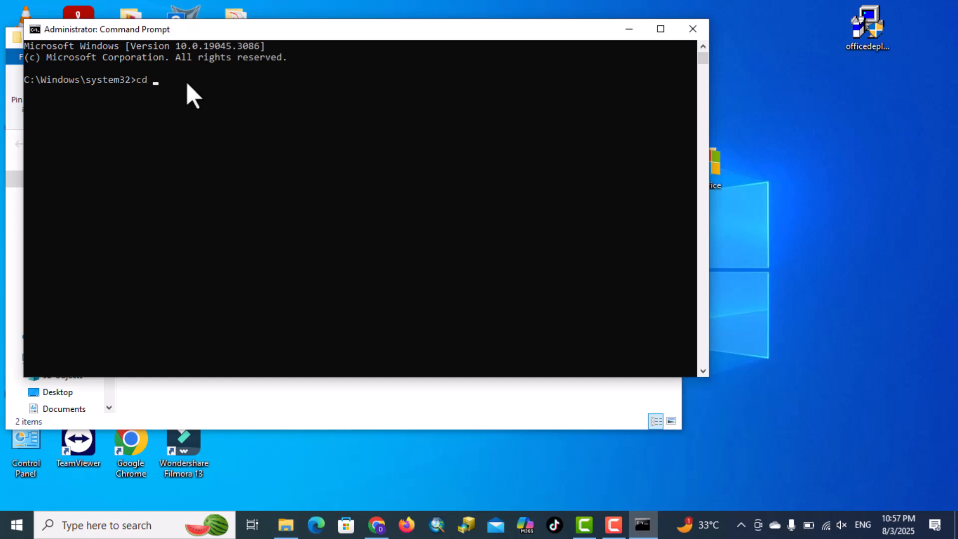
pyautogui.hotkey('ctrl', 'v')
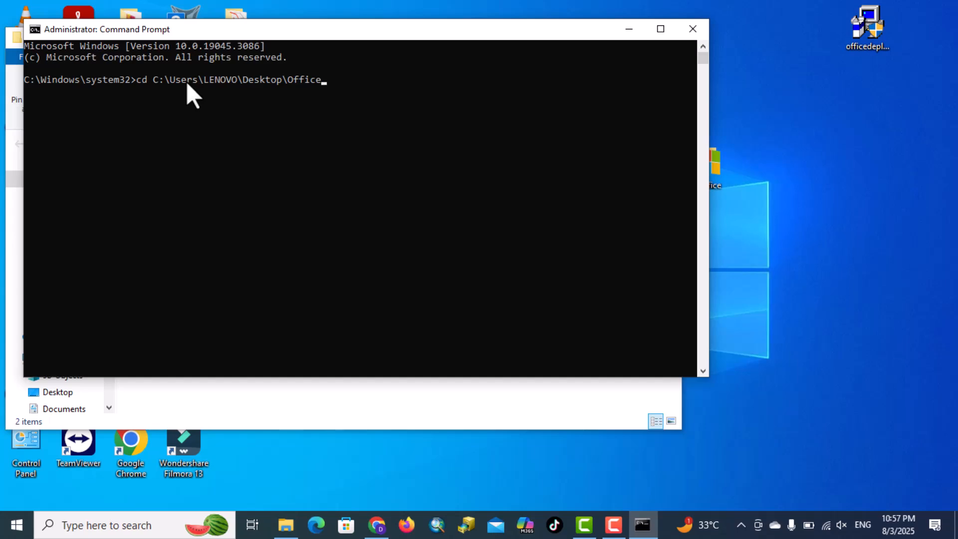
pyautogui.press('Return')
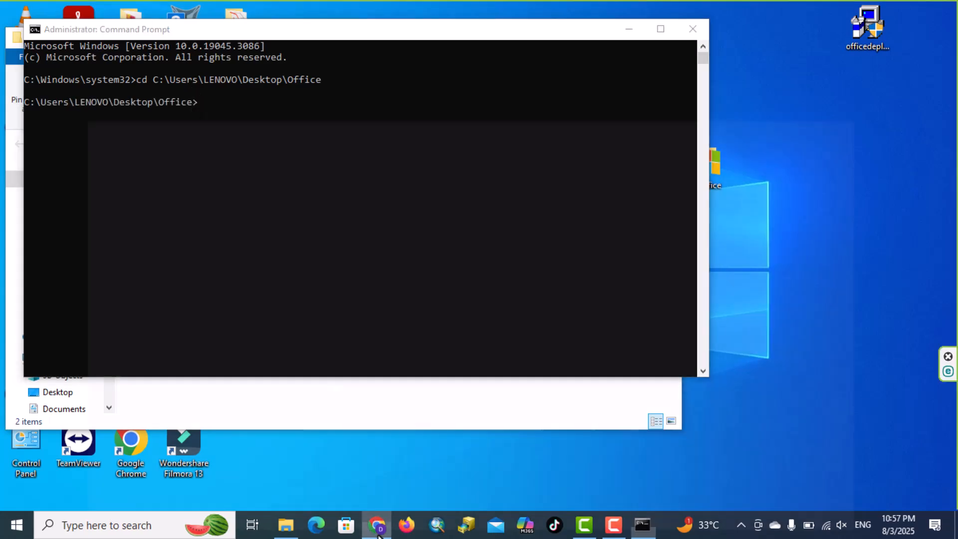
# - Return to the Deploy Office LTSC 2024 article in the browser and copy the install command setup /configure configuration.xml
pyautogui.click(377, 525)
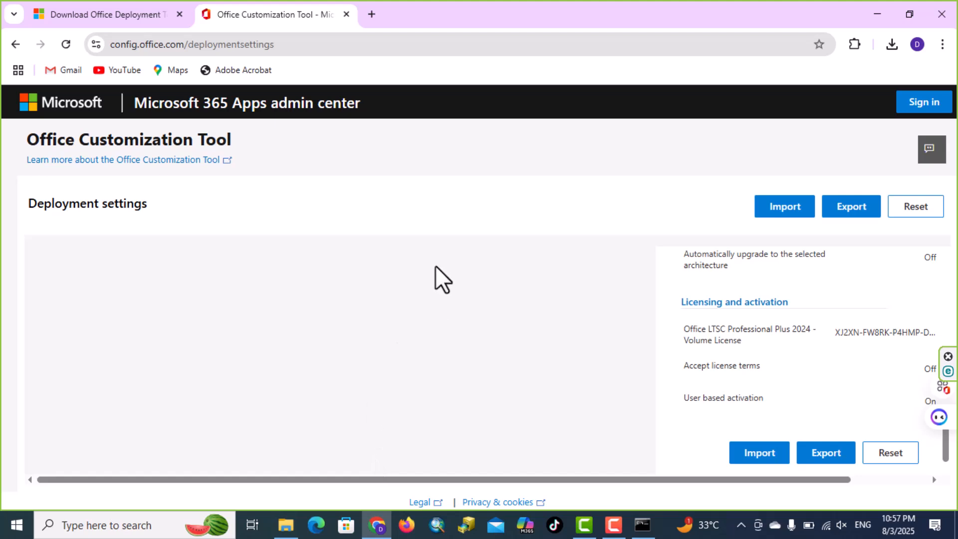
pyautogui.click(11, 45)
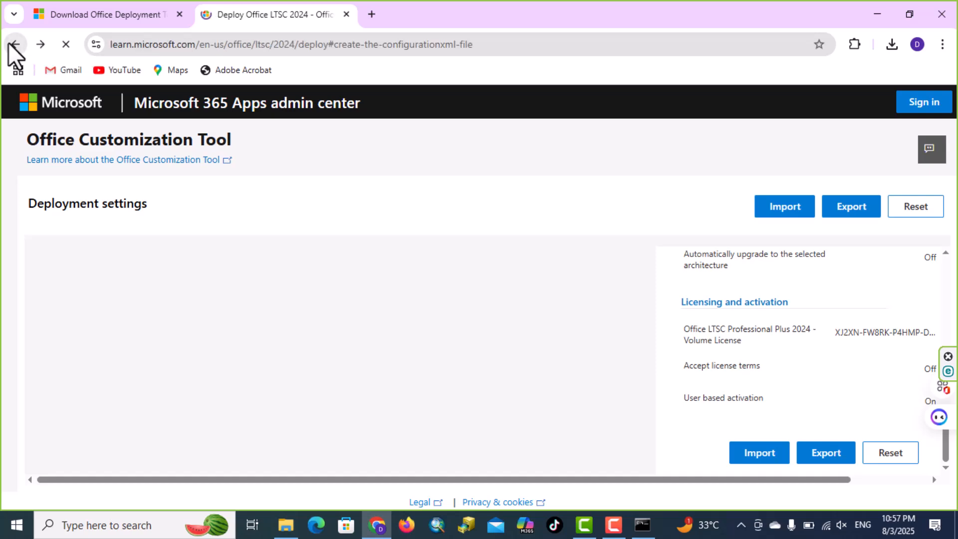
pyautogui.scroll(-15, 462, 327)
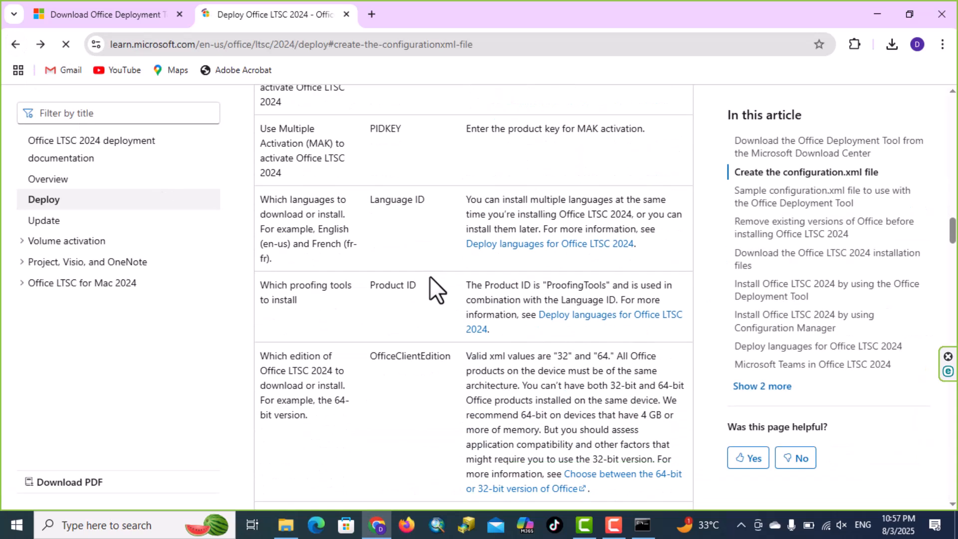
pyautogui.scroll(-16, 473, 295)
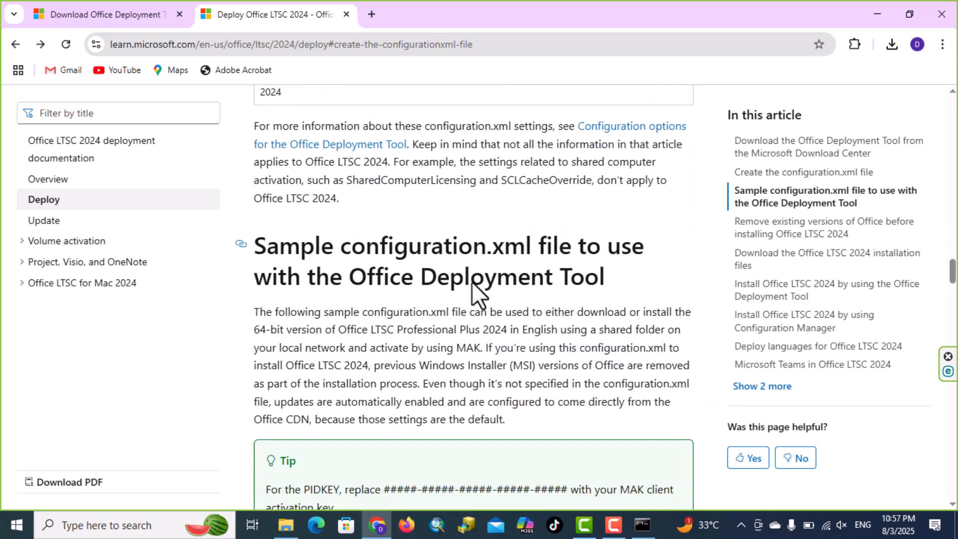
pyautogui.scroll(-6, 475, 283)
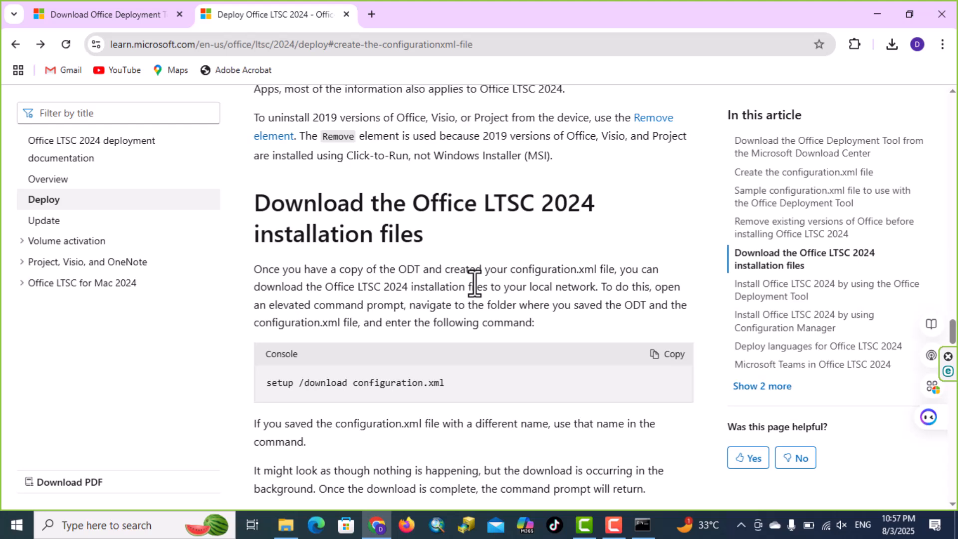
pyautogui.scroll(-12, 475, 284)
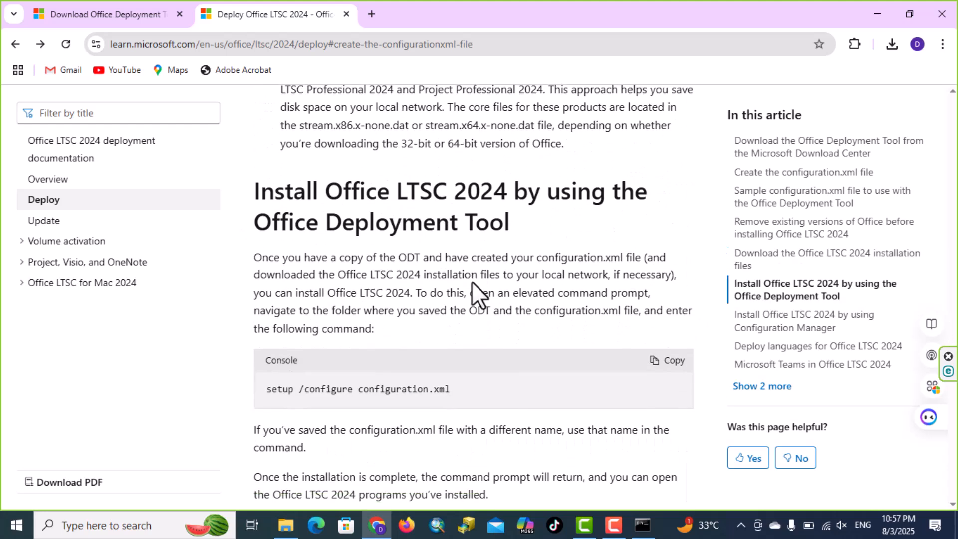
pyautogui.scroll(-1, 477, 295)
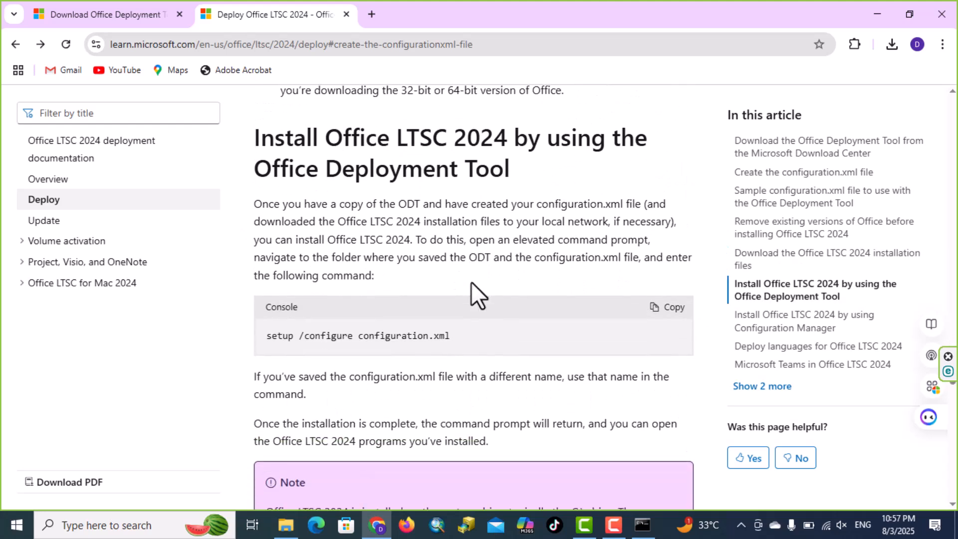
pyautogui.click(681, 309)
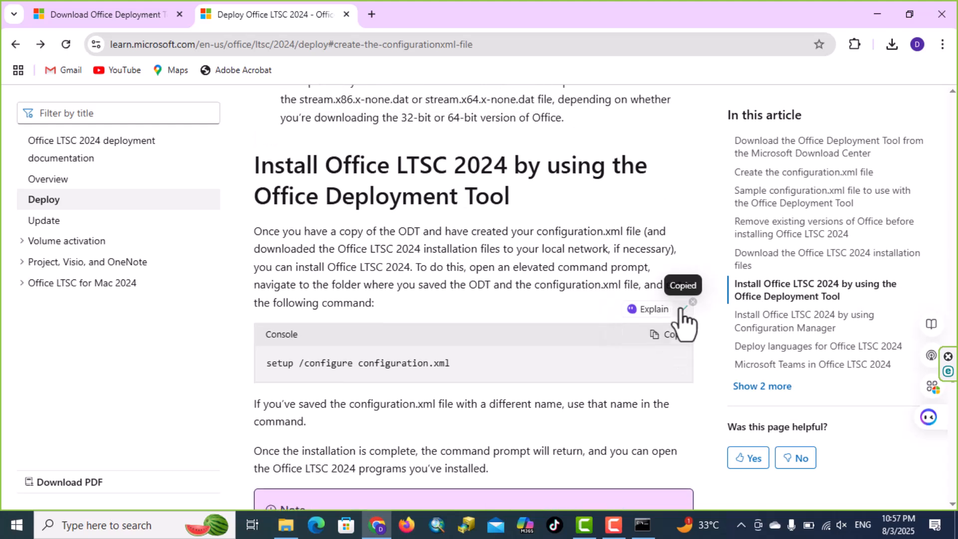
# - Run the copied command setup /configure configuration.xml in the administrator Command Prompt
pyautogui.click(642, 532)
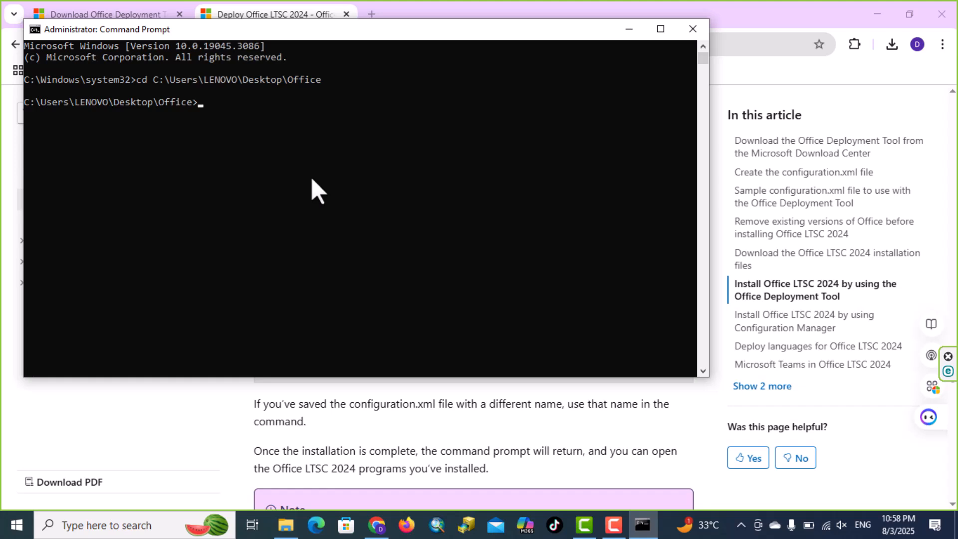
pyautogui.hotkey('ctrl', 'v')
pyautogui.press('Return')
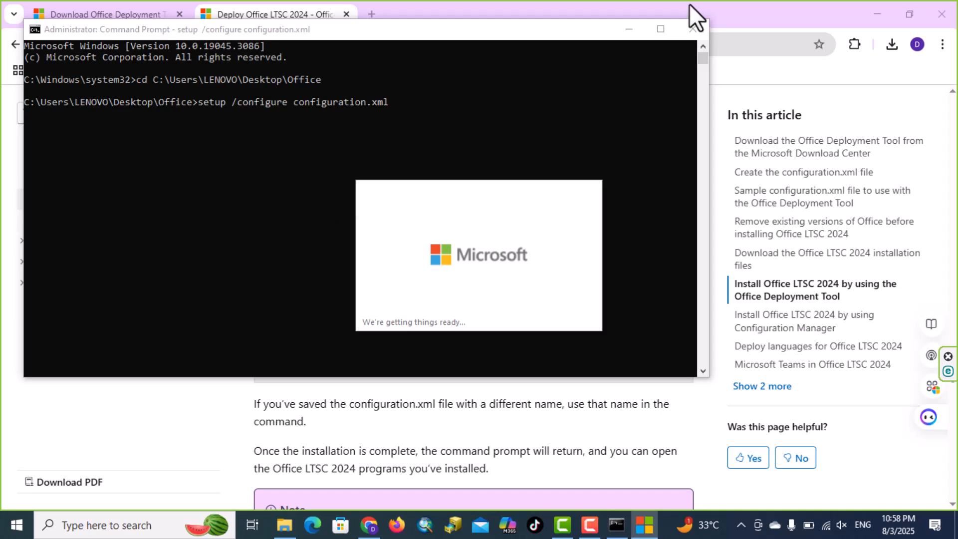
# - Minimize the Command Prompt, browser and Office folder windows, leaving the Office installer on the desktop
pyautogui.click(630, 29)
pyautogui.click(872, 10)
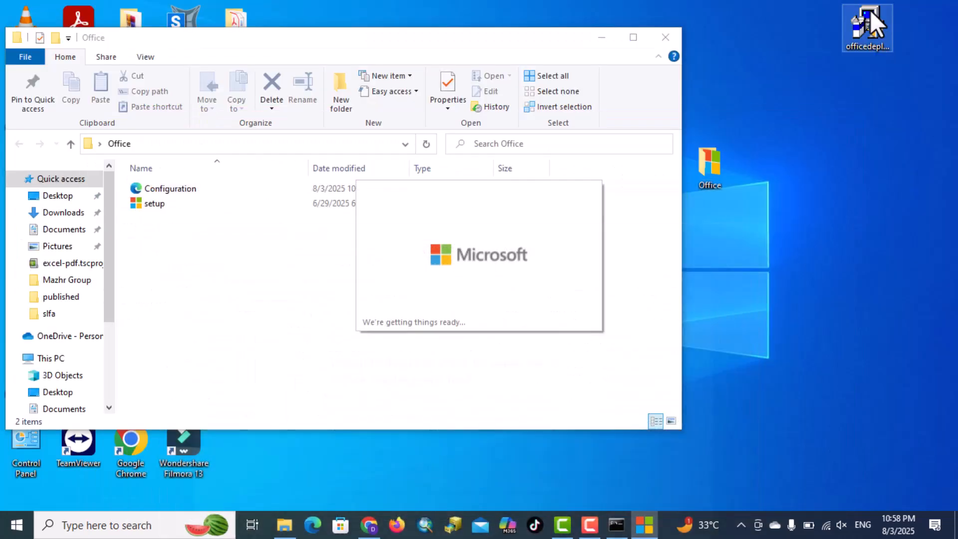
pyautogui.click(577, 36)
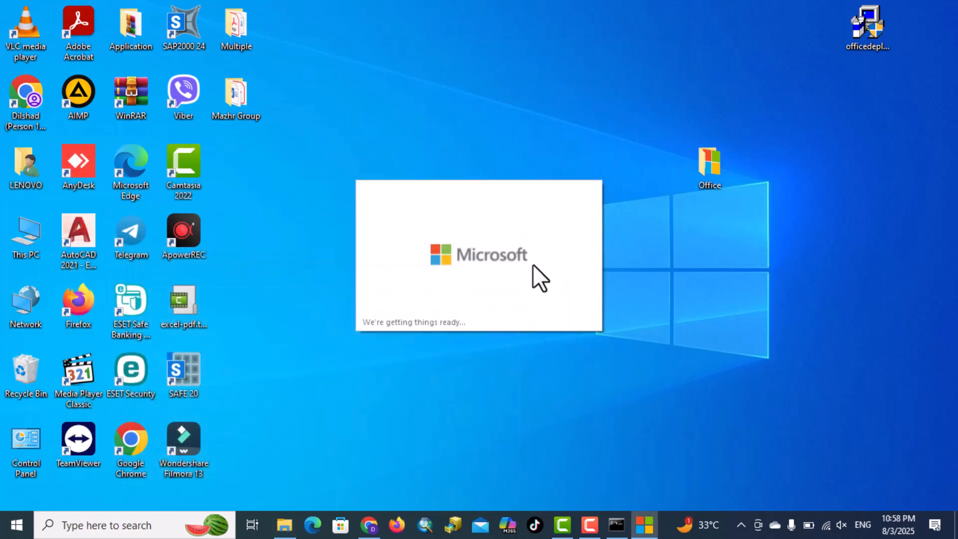